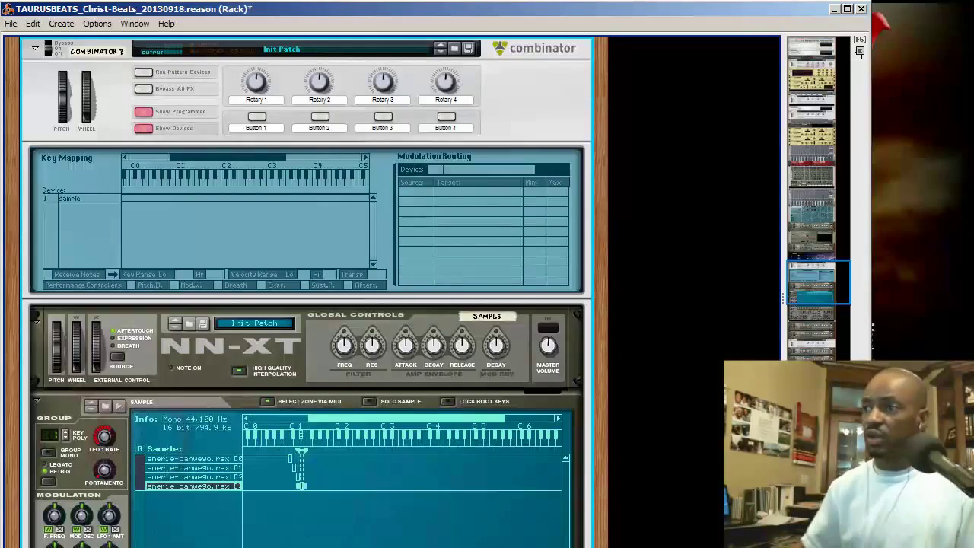
Step: Examine the Redrum 2 drum machine with its drum mixer, delay and reverb in the rack
scroll(621, 478, "up", 20)
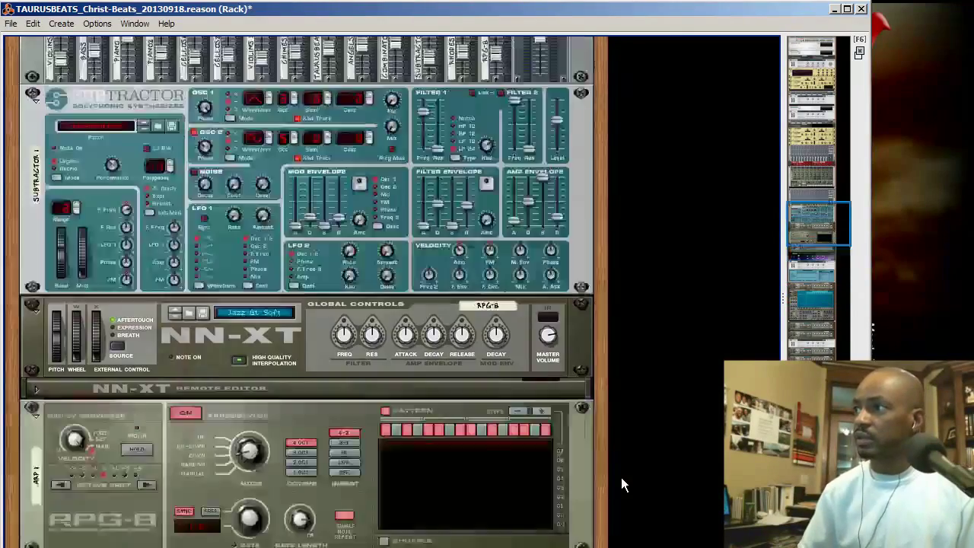
scroll(622, 477, "down", 12)
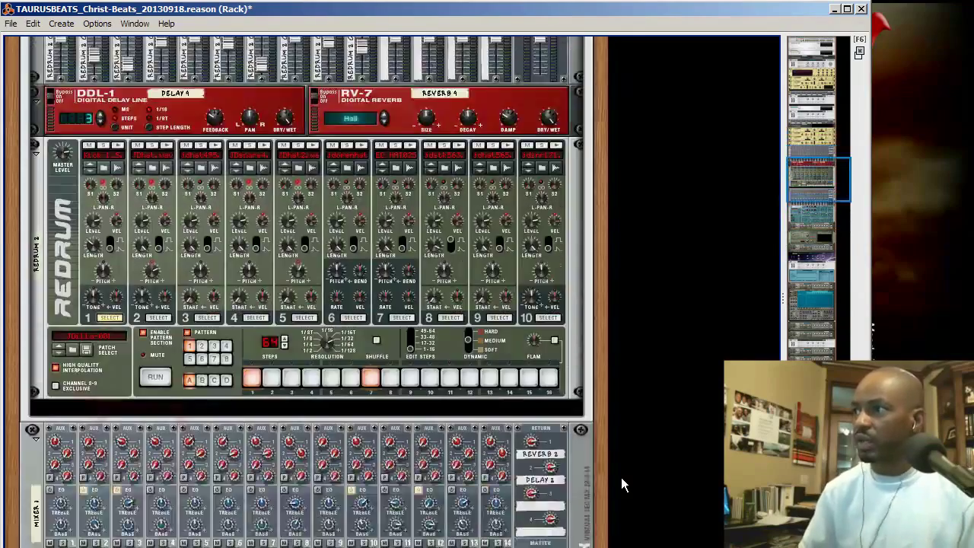
scroll(621, 478, "up", 6)
scroll(621, 477, "up", 4)
scroll(621, 477, "down", 3)
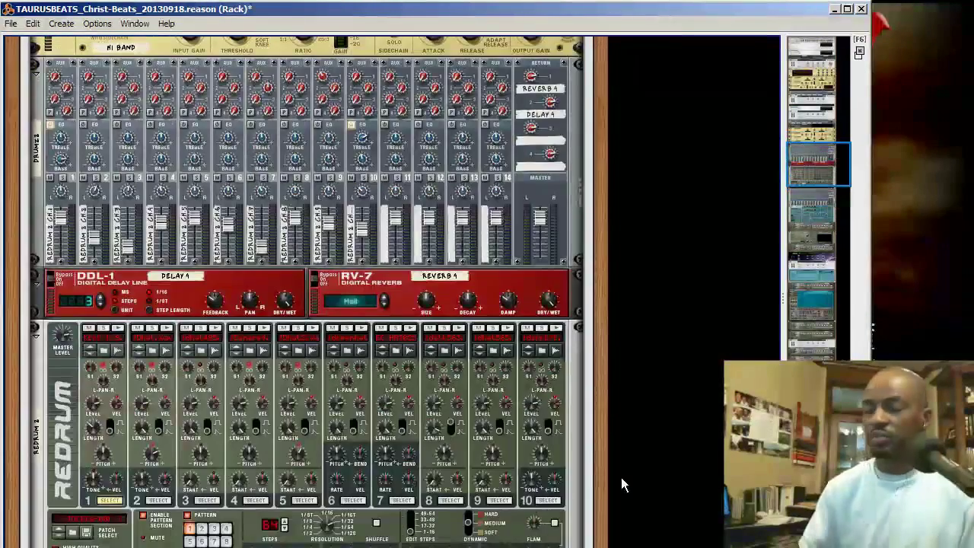
scroll(621, 477, "down", 3)
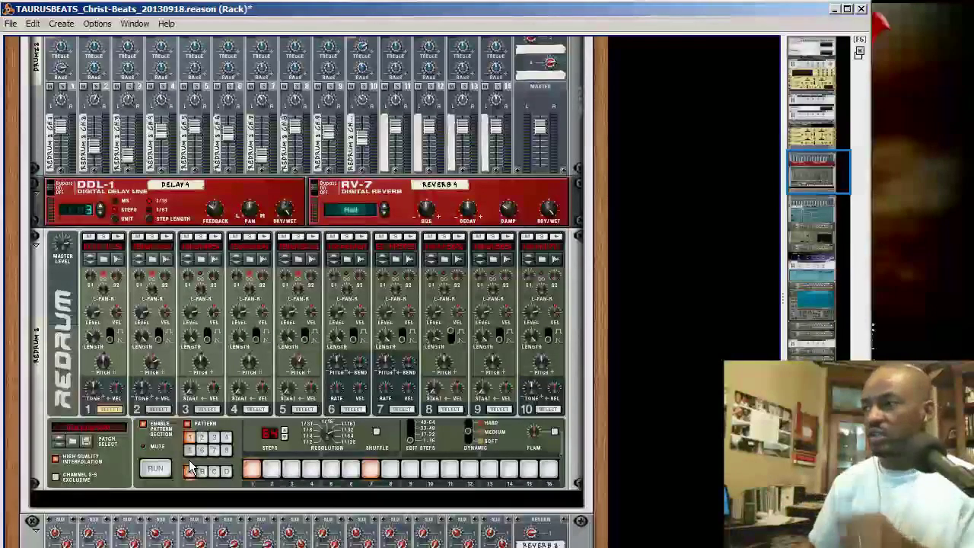
scroll(189, 460, "up", 3)
scroll(189, 460, "down", 1)
scroll(216, 542, "down", 3)
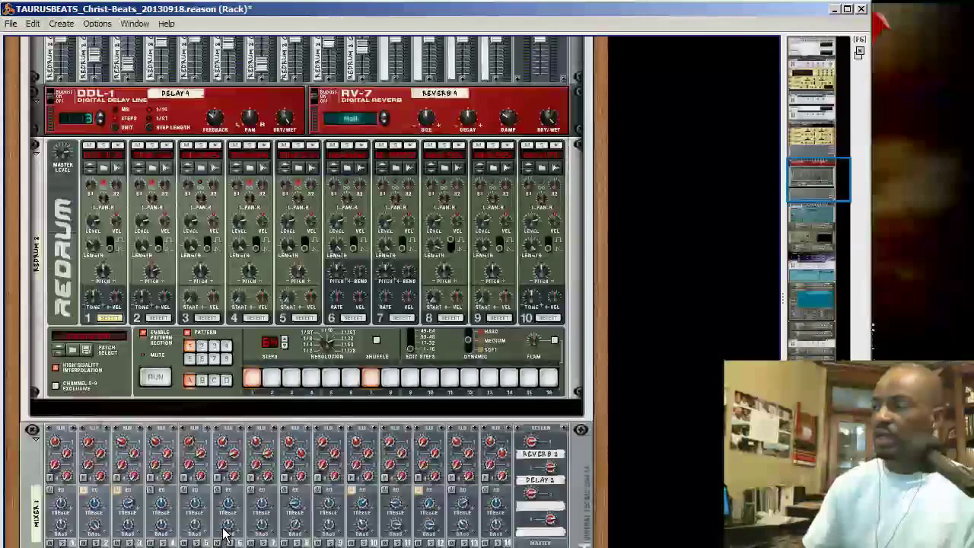
scroll(225, 533, "up", 2)
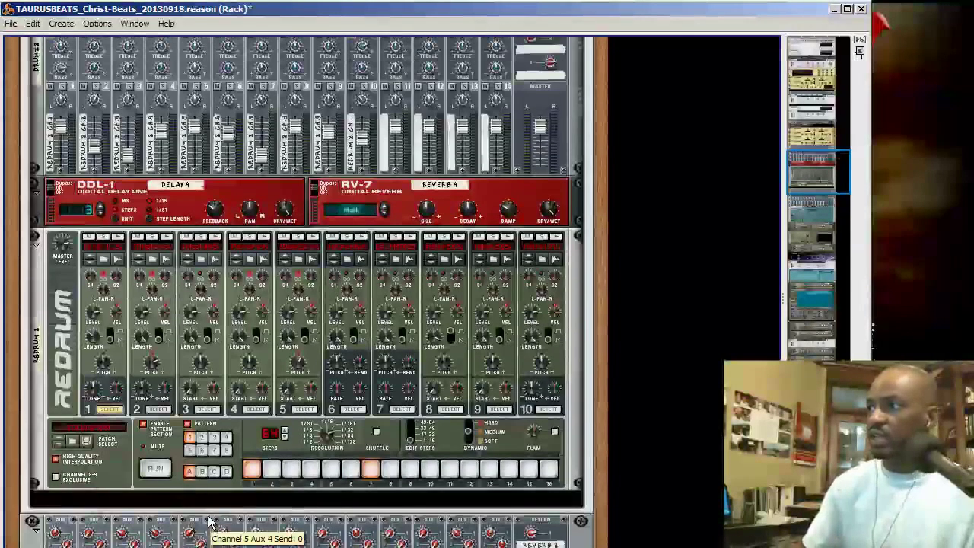
Step: Play back the Redrum 2 drum pattern twice, stopping playback each time
key("space")
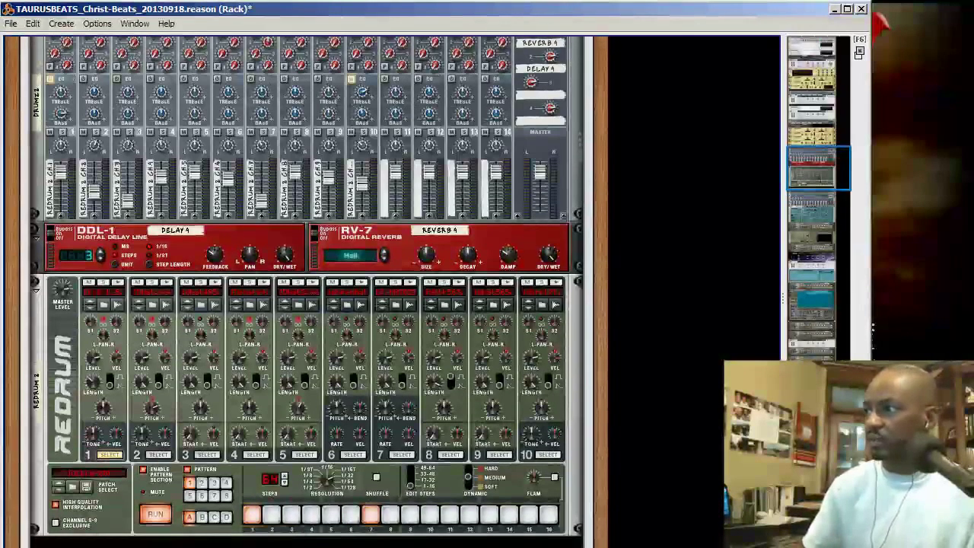
key("space")
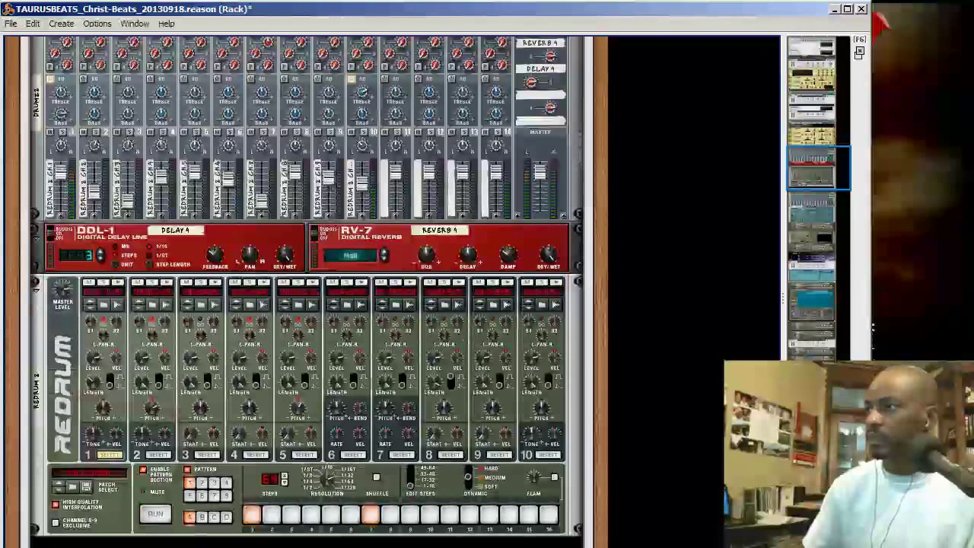
key("space")
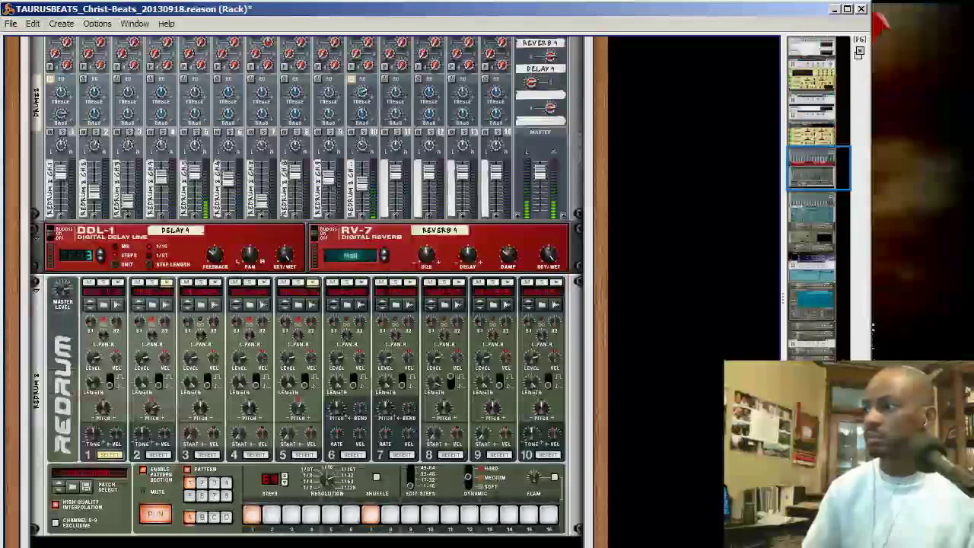
key("space")
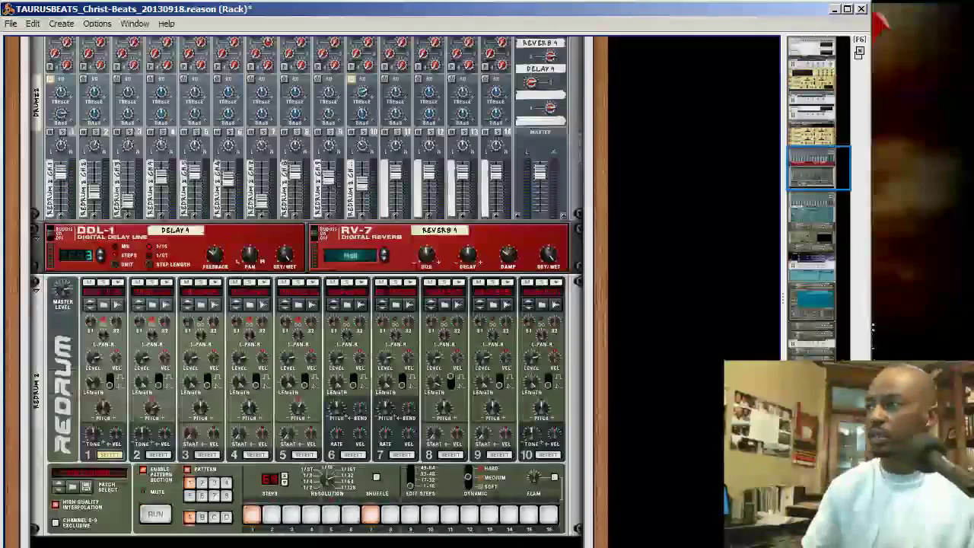
Step: Return to the NN-XT sampler in Combinator 3 and audition its four amerie-canwego.rex slices
scroll(571, 450, "down", 10)
scroll(571, 450, "down", 15)
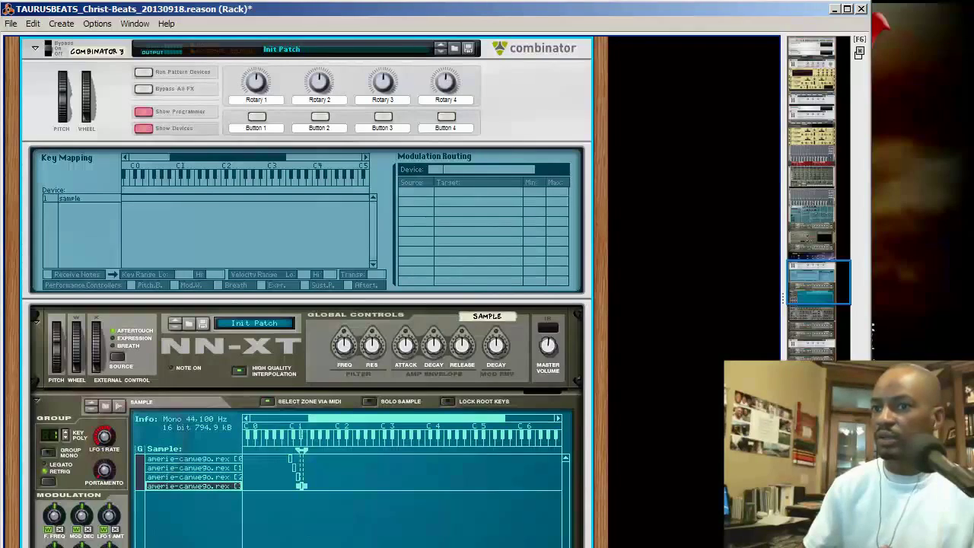
key("F7")
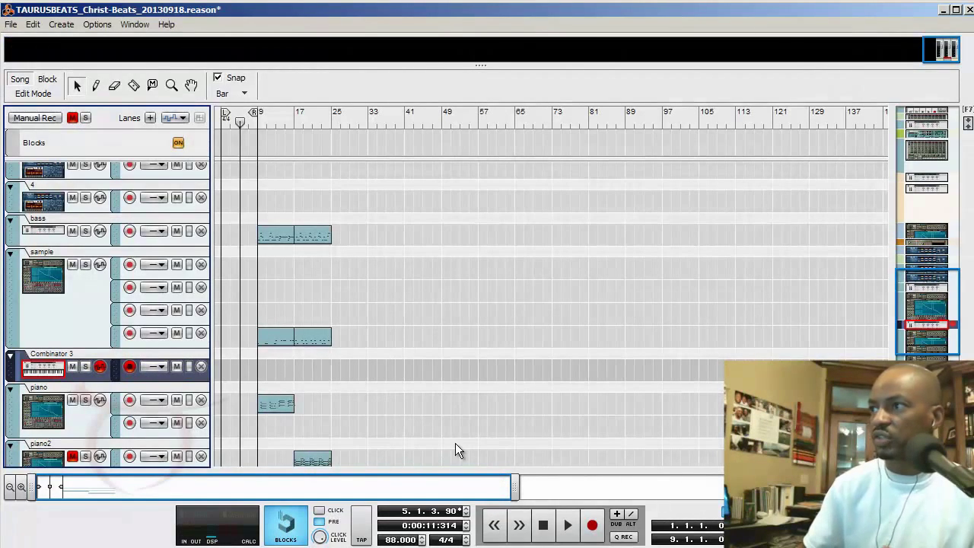
key("F6")
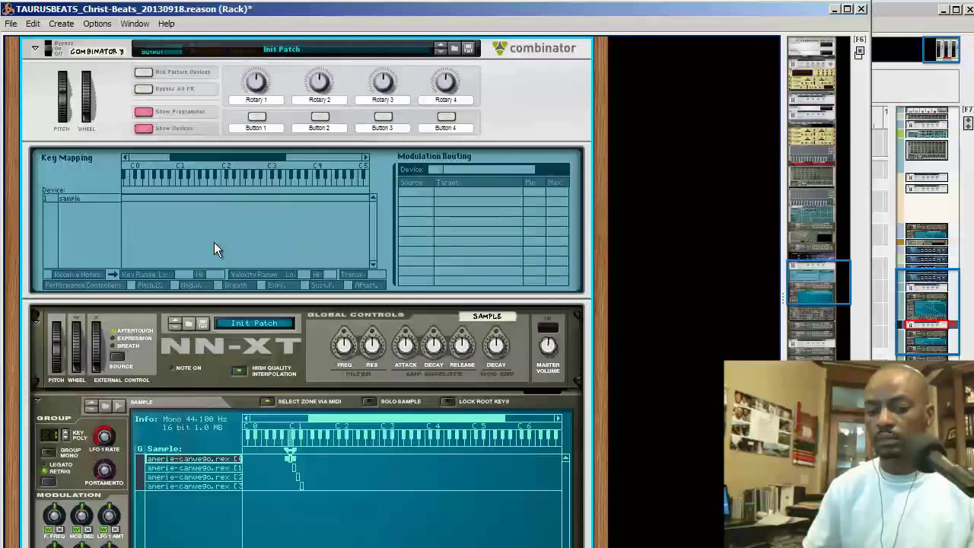
key("Down")
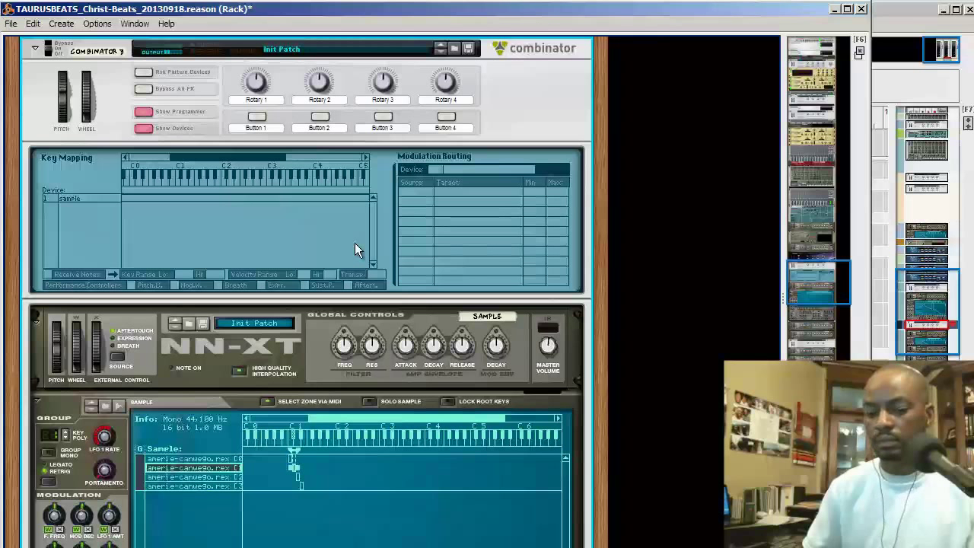
key("Down")
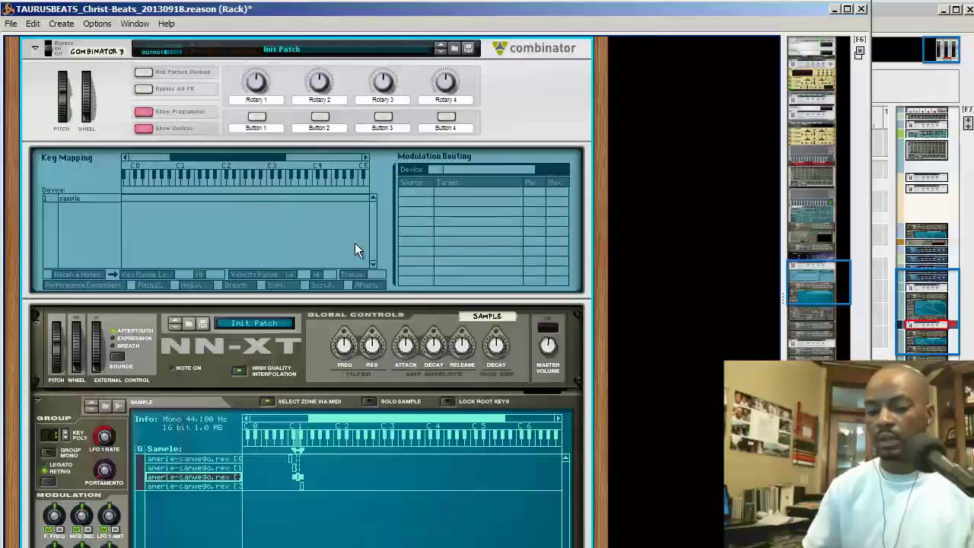
key("Down")
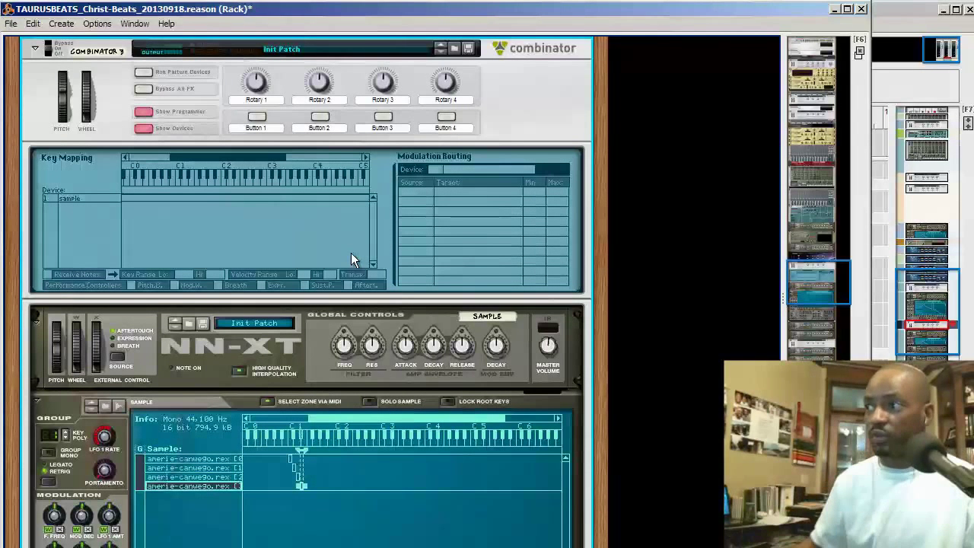
left_click(290, 432)
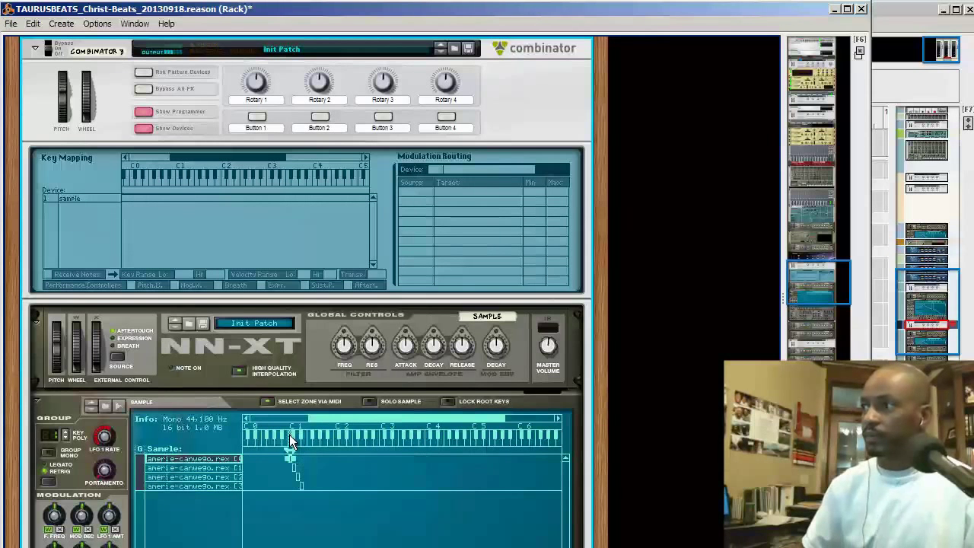
left_click(289, 435)
left_click(289, 435)
left_click(290, 435)
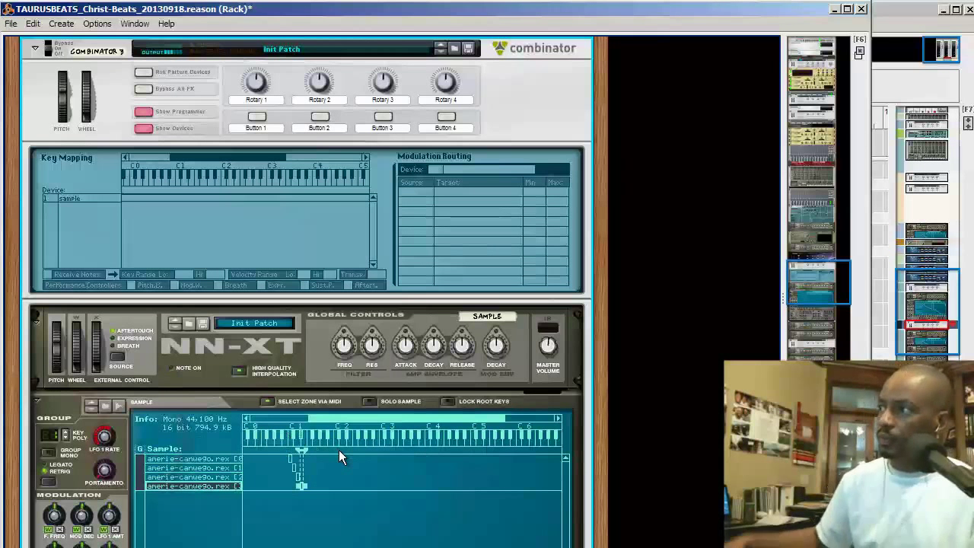
Step: Play the song from bar 1 to hear the drums, bring back the rack with the NN-XT sampler, and stop playback
key("F7")
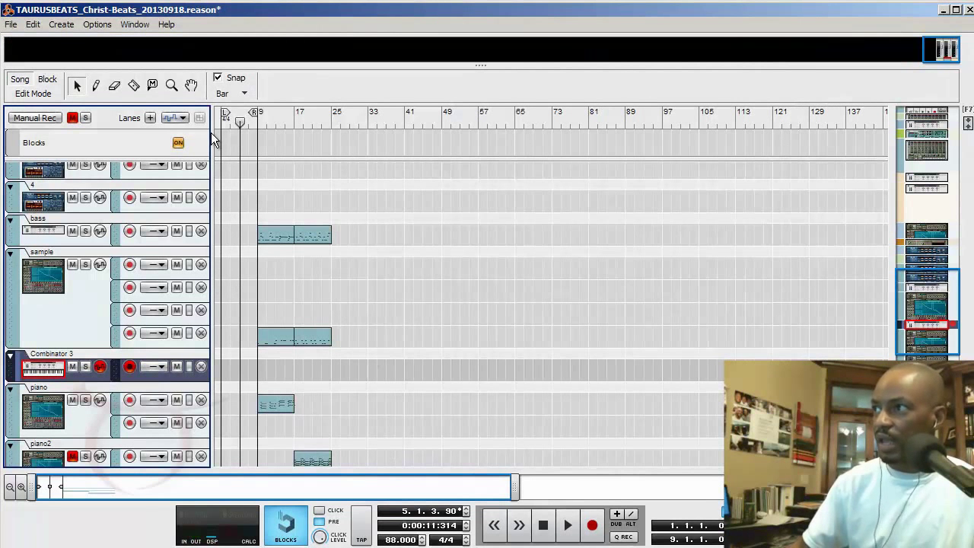
left_click_drag(240, 120, 215, 118)
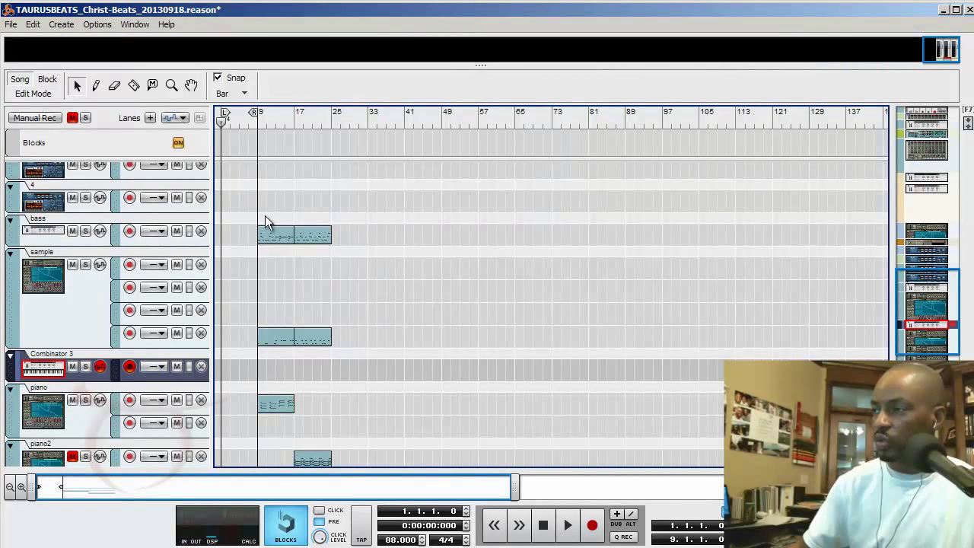
left_click(568, 527)
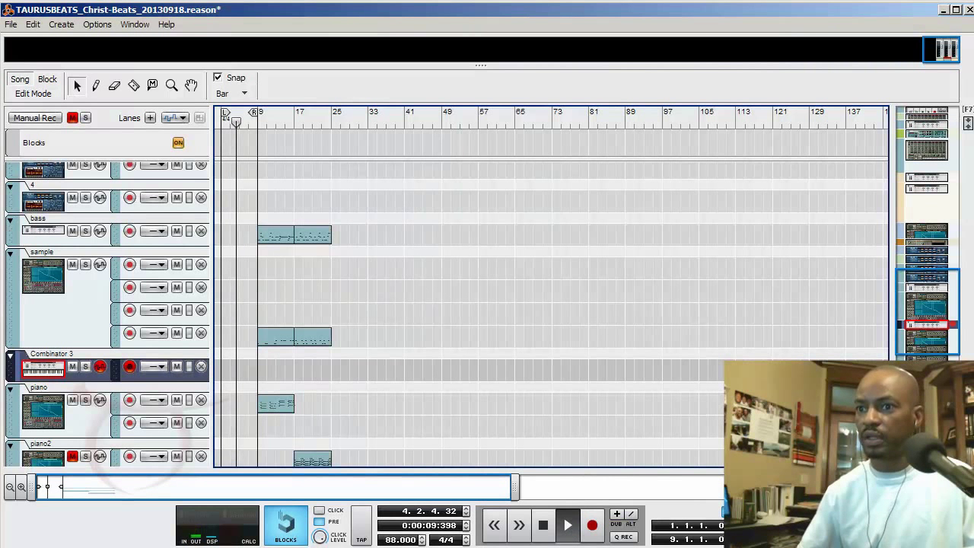
key("F6")
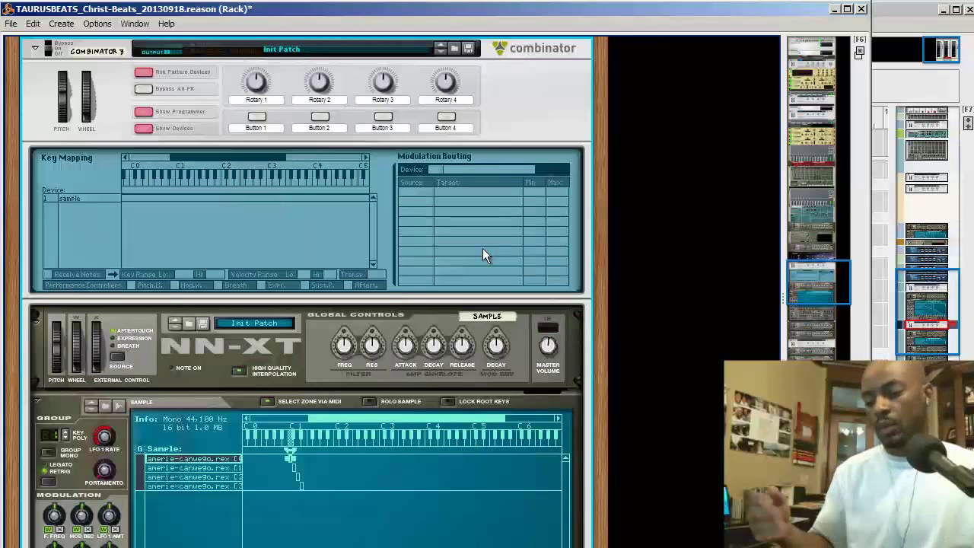
key("space")
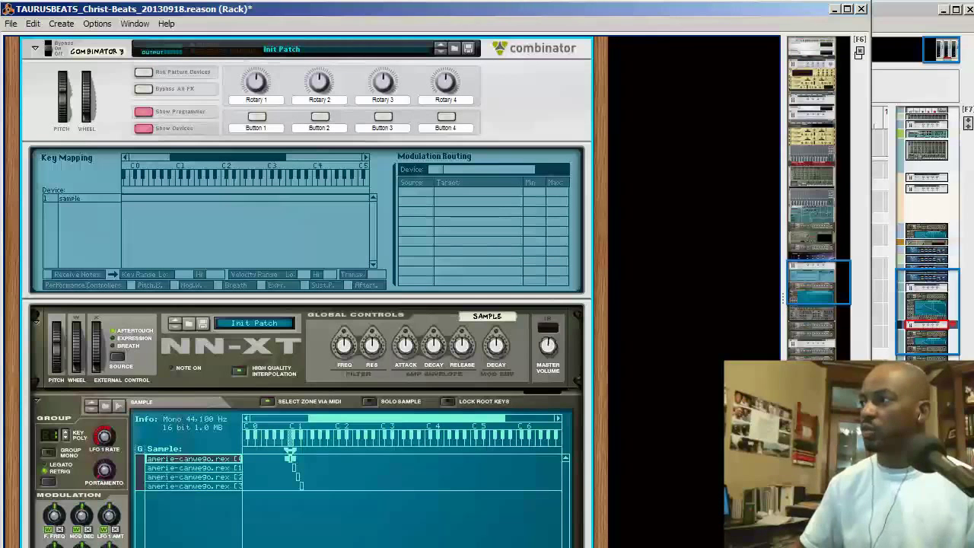
Step: Move the first clip on the sample track to bar 1 and play it briefly from the song start
key("F7")
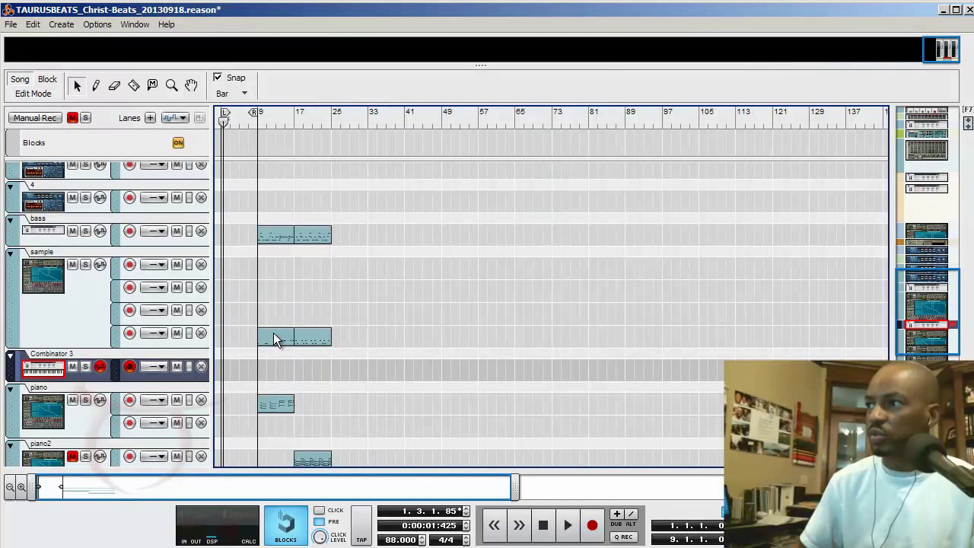
left_click_drag(273, 336, 178, 335)
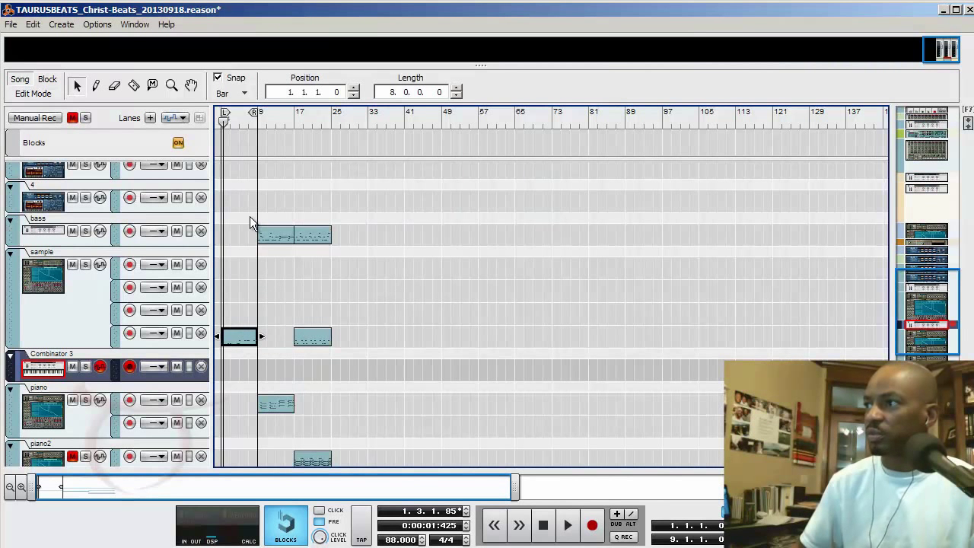
left_click(223, 120)
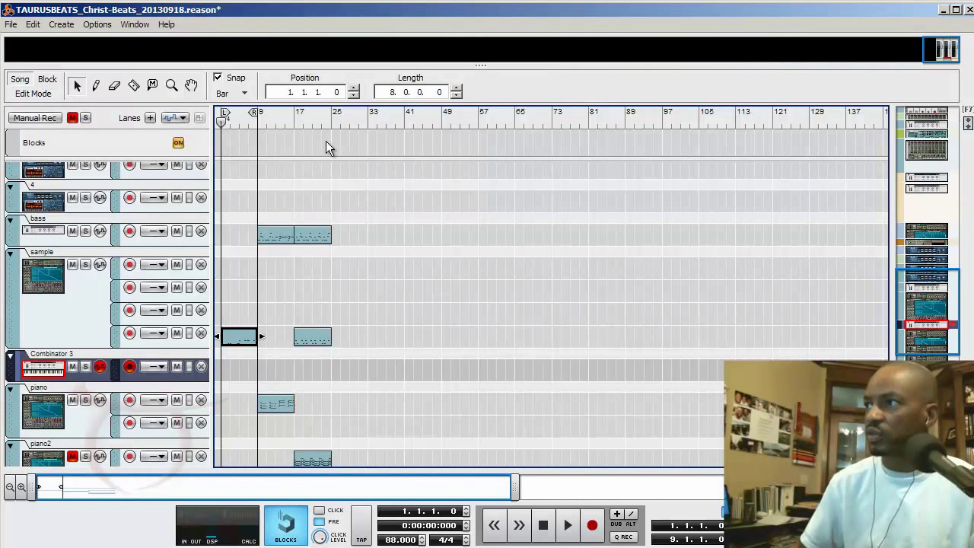
key("space")
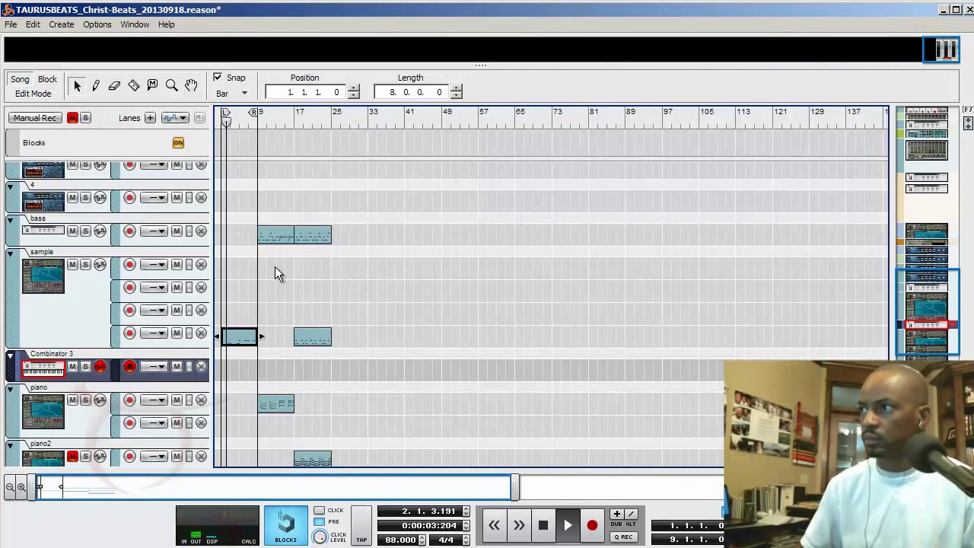
key("space")
Step: Try the first bass clip at bar 1, resetting the playhead to the start, and return the clip to bar 9
left_click_drag(270, 234, 233, 235)
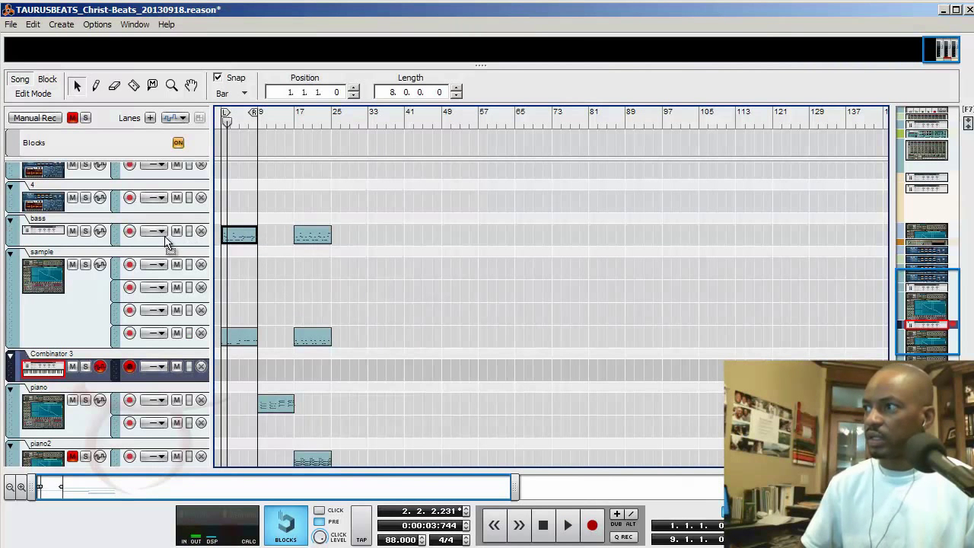
left_click(228, 120)
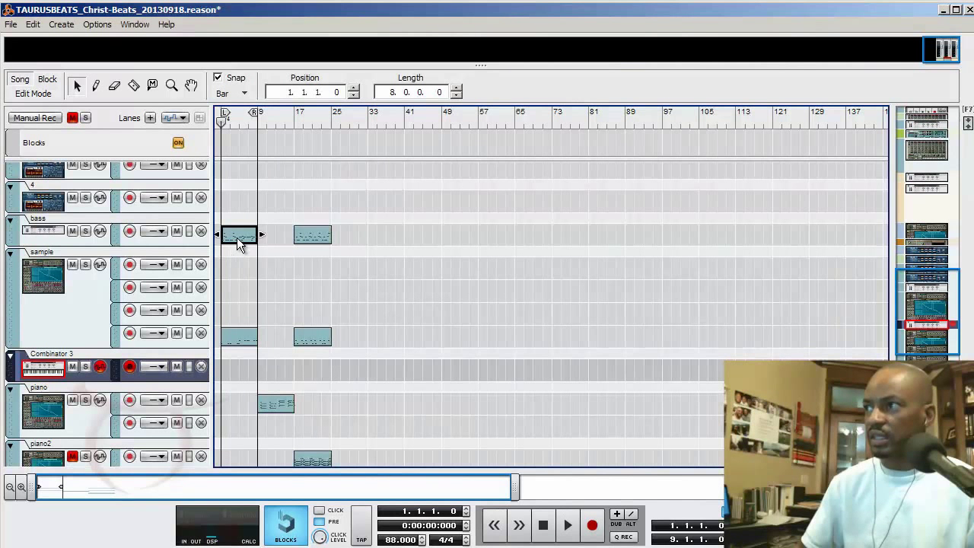
left_click_drag(239, 239, 276, 252)
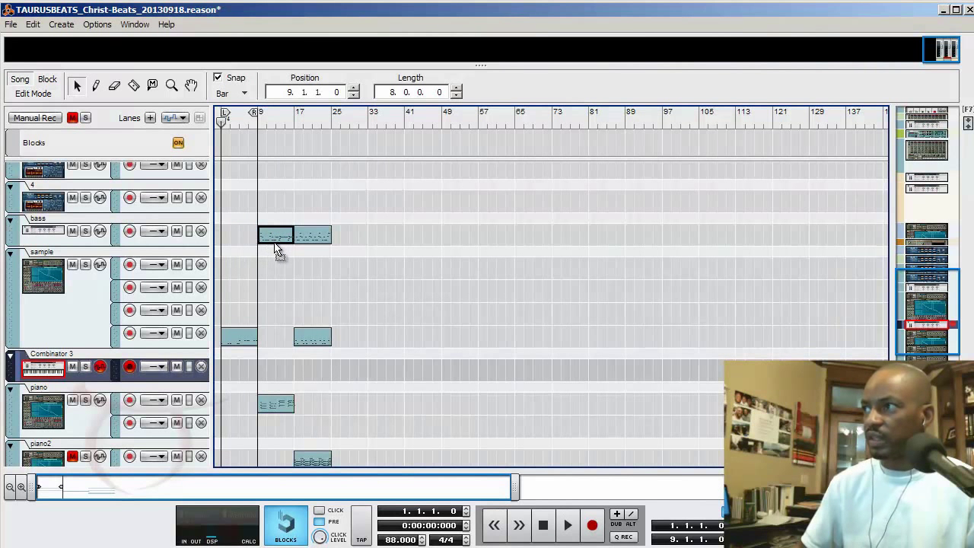
Step: Play the sample clip briefly from the song start and move the first bass clip to bar 1
left_click(234, 342)
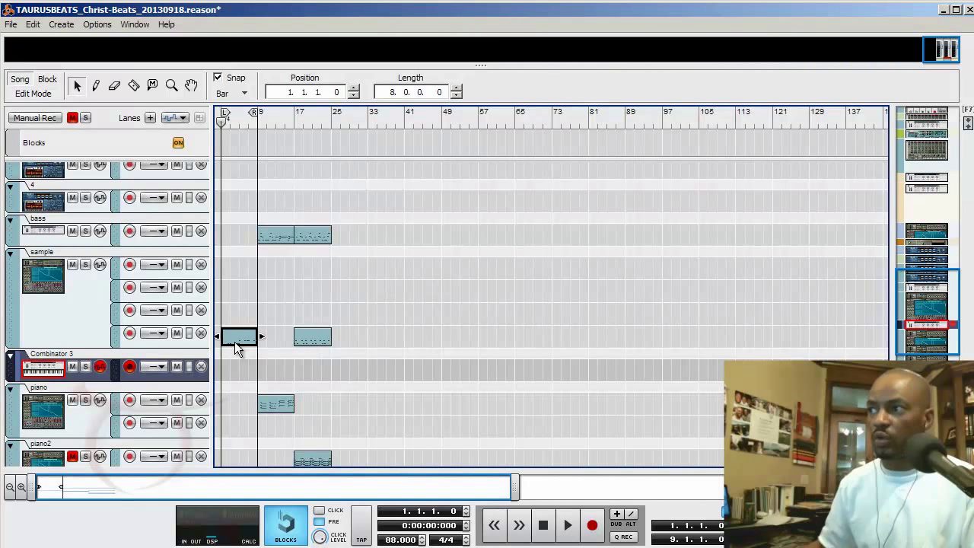
key("space")
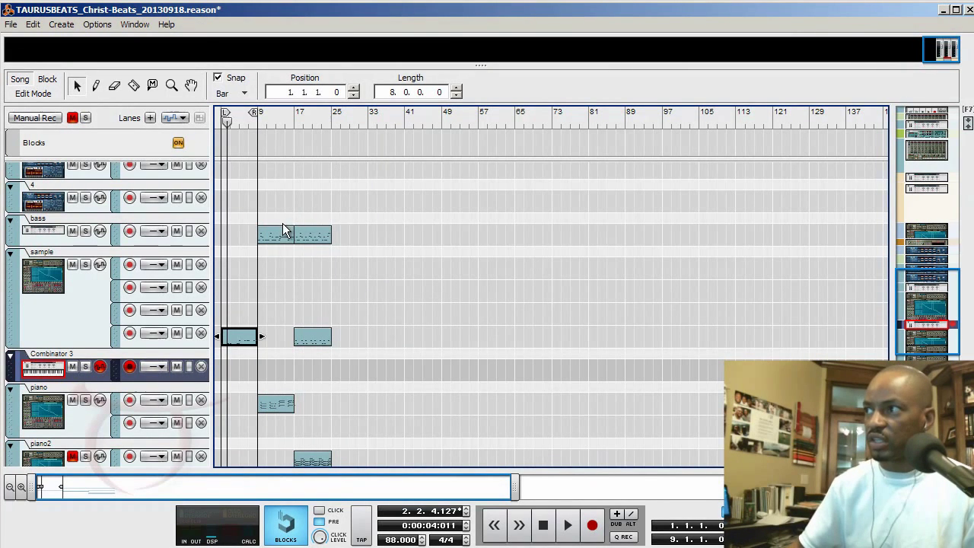
left_click_drag(277, 238, 196, 236)
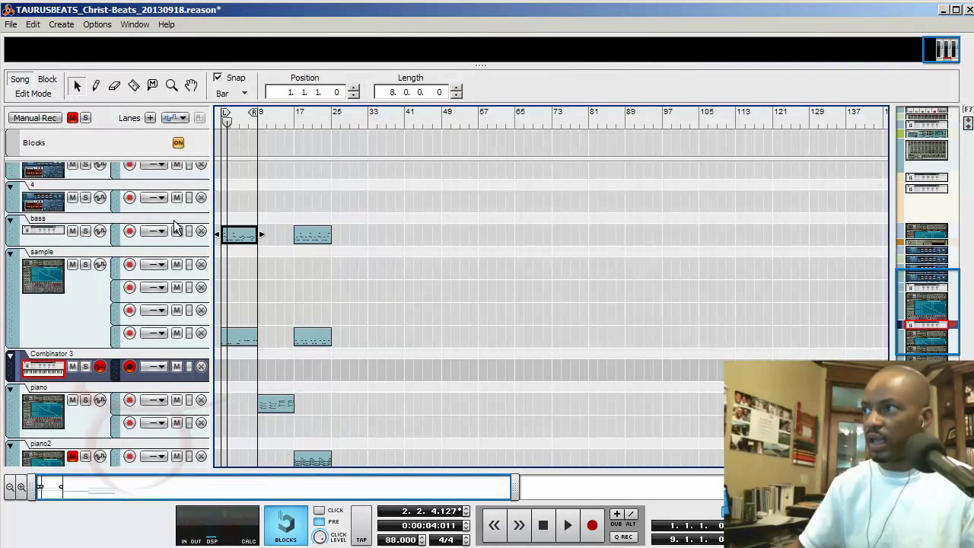
Step: Solo the bass track, play from bar 2, and open the first bass clip to follow its notes
scroll(131, 240, "down", 2)
scroll(234, 243, "up", 2)
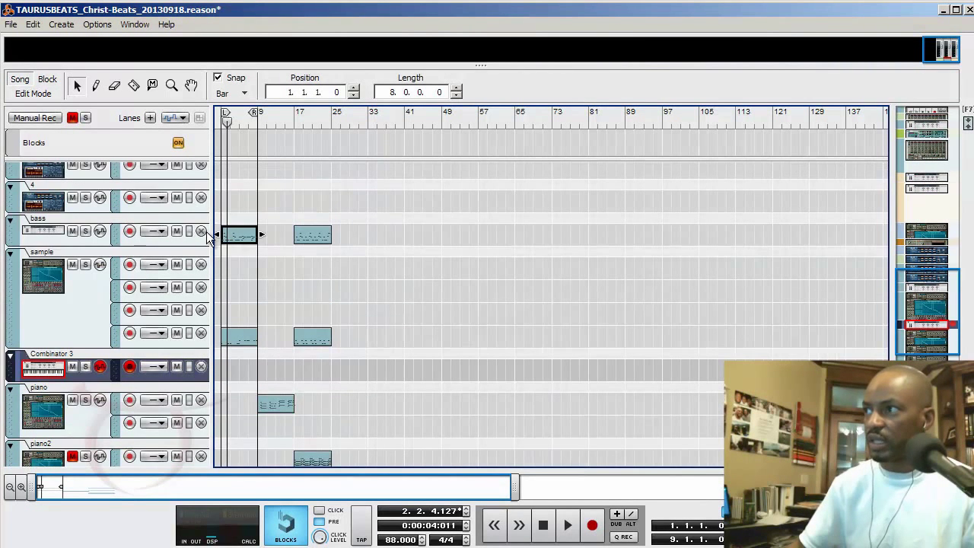
left_click(90, 230)
left_click(220, 119)
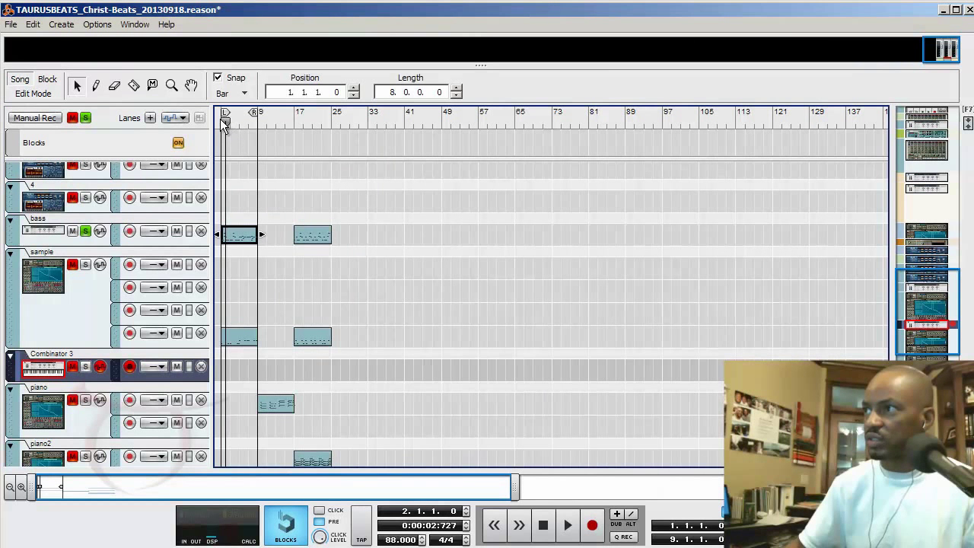
key("space")
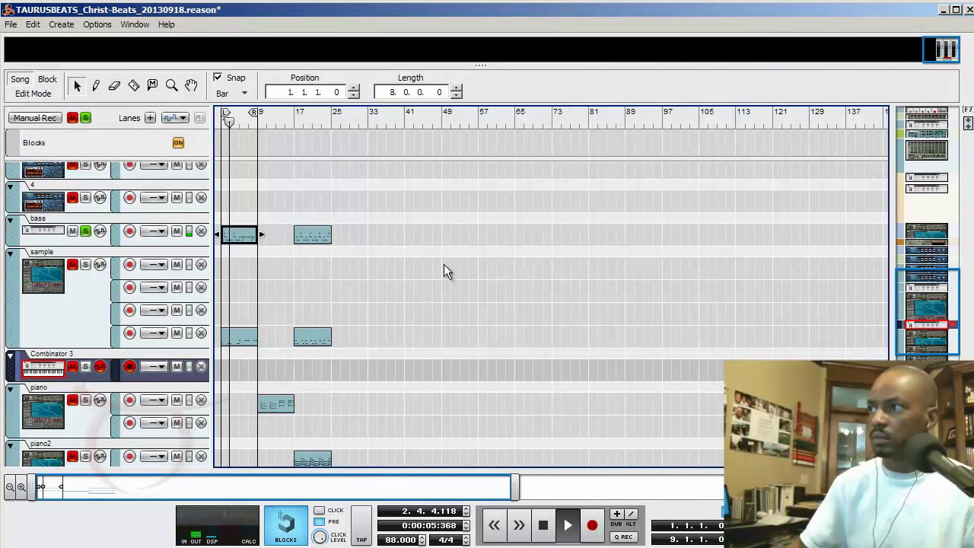
double_click(248, 238)
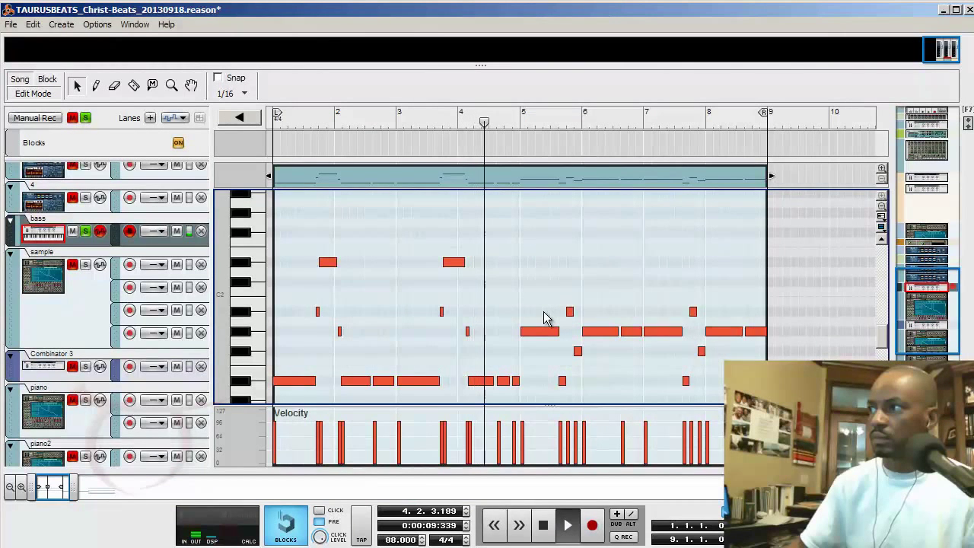
scroll(543, 317, "down", 2)
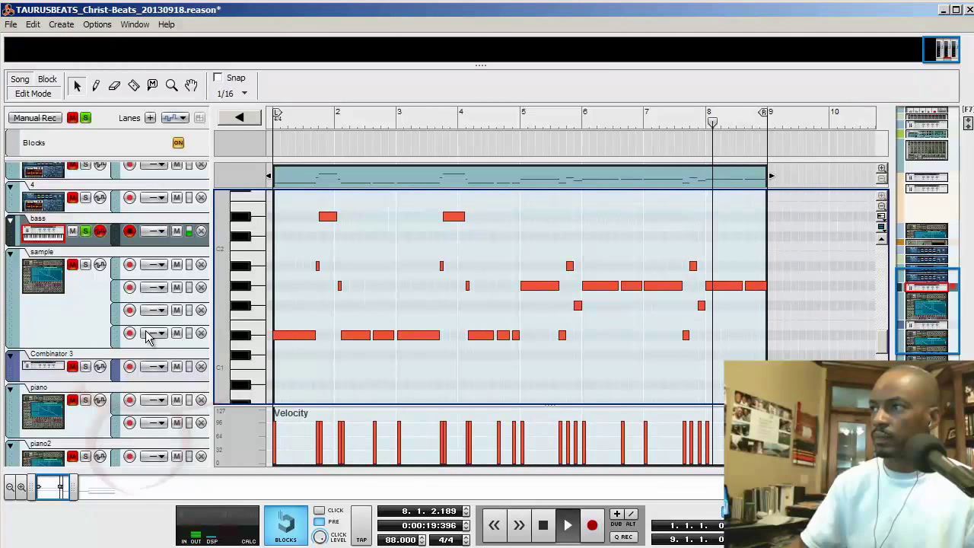
Step: Audition the sample track soloed together with the bass, clear all solos, stop playback and return to the song arrangement
left_click(85, 265)
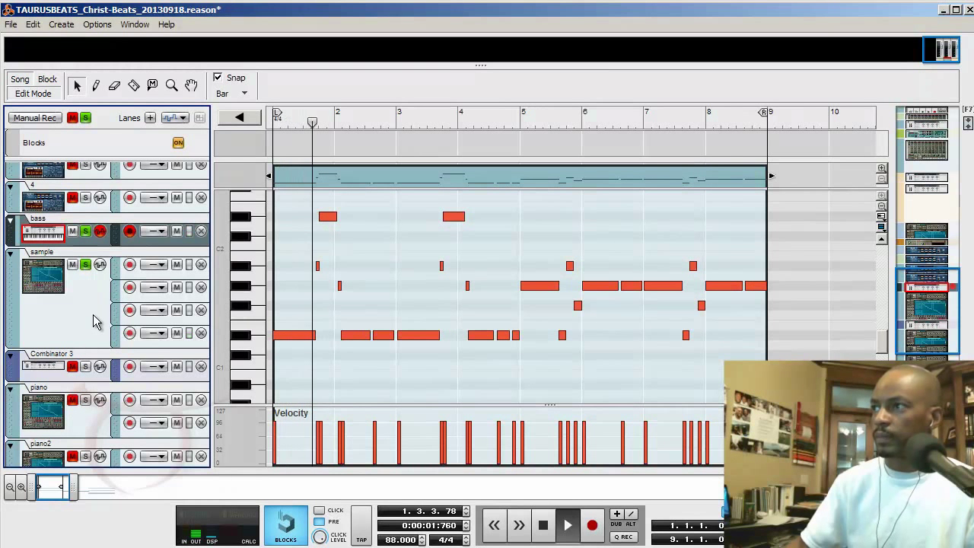
left_click(87, 119)
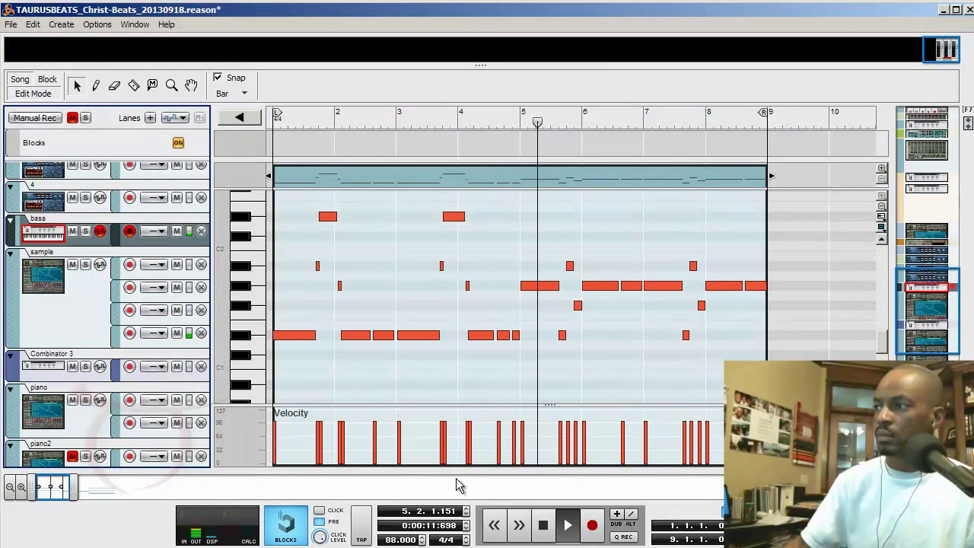
left_click(549, 533)
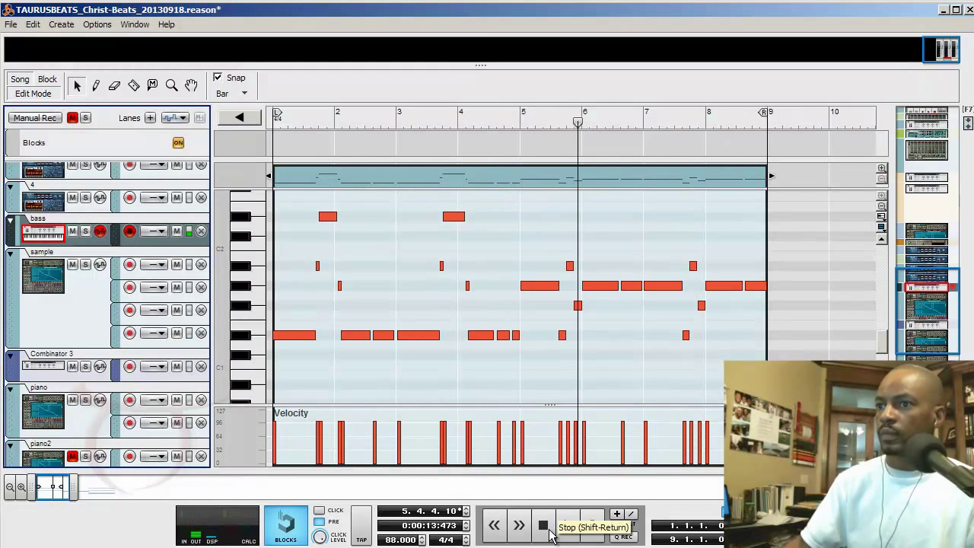
left_click(34, 95)
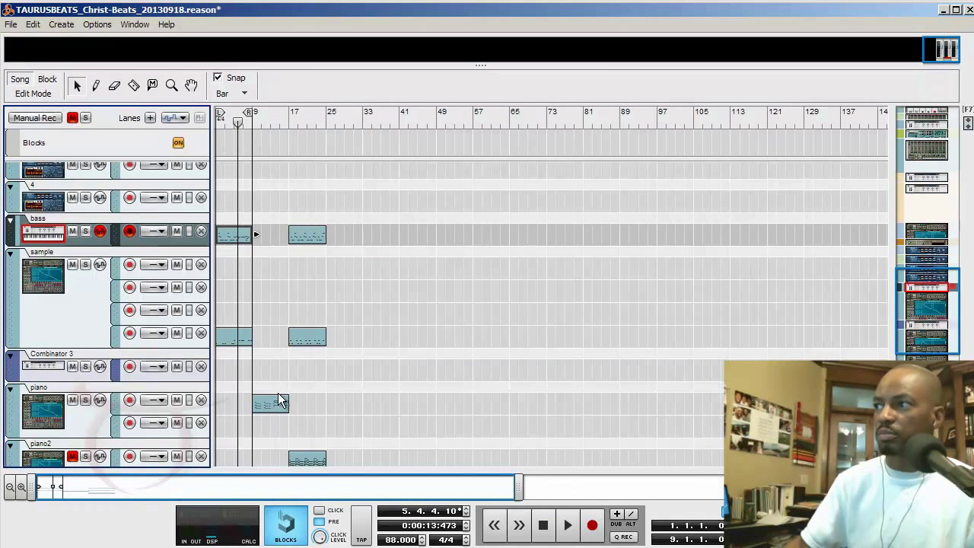
Step: Move the clip on the piano track to bar 1 and play the song from the start
left_click_drag(269, 411, 190, 403)
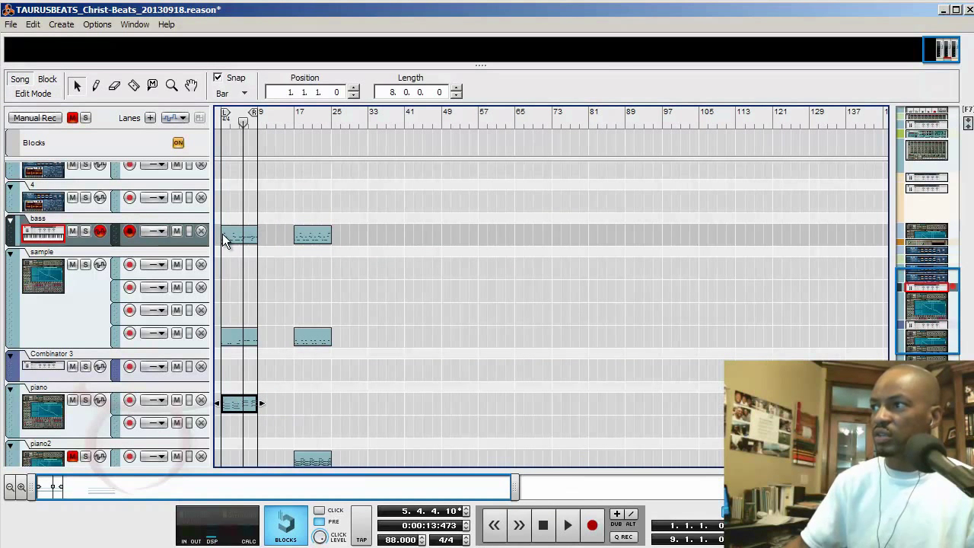
left_click(221, 122)
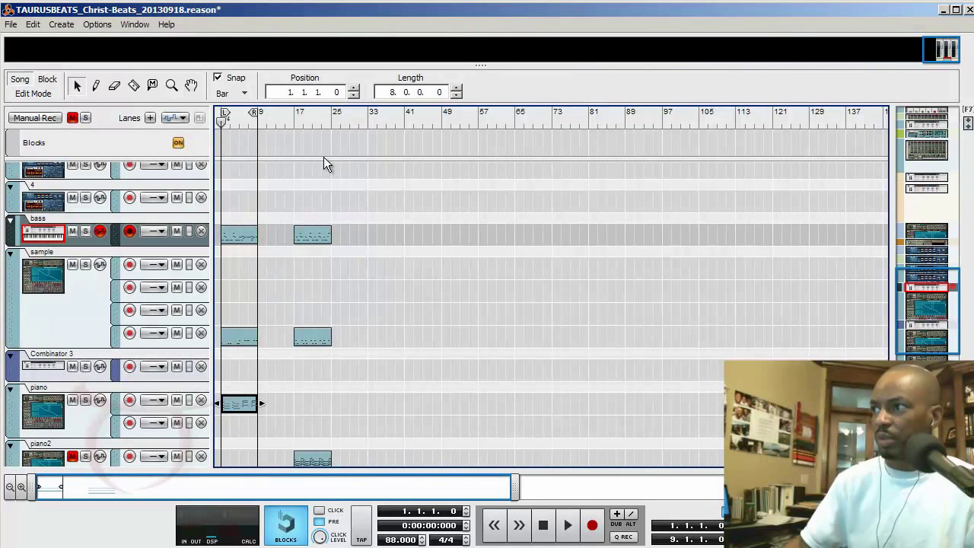
scroll(345, 175, "down", 2)
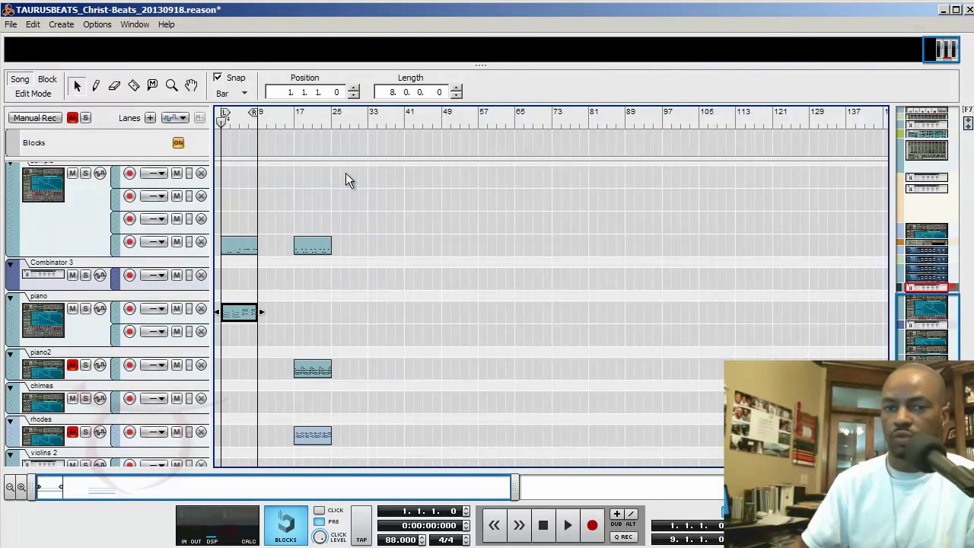
key("space")
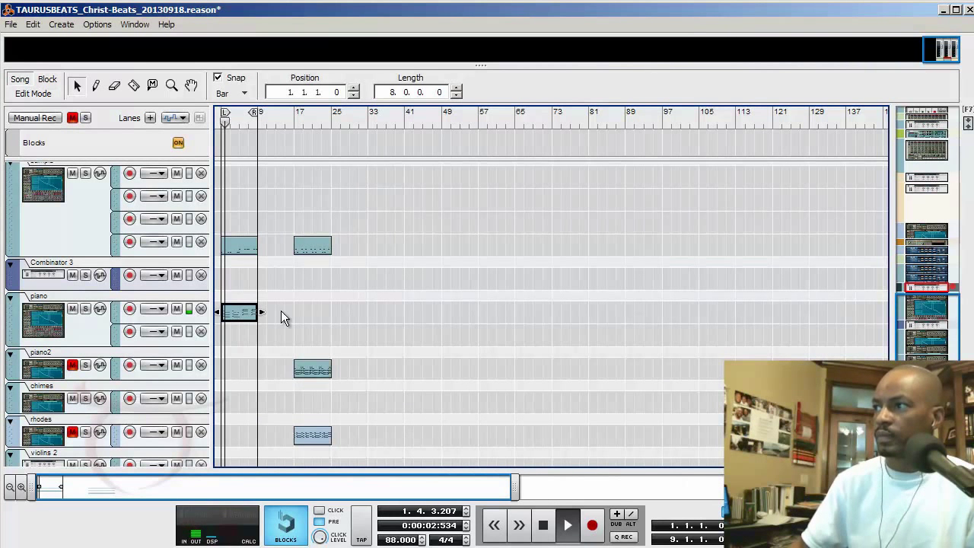
scroll(325, 336, "down", 2)
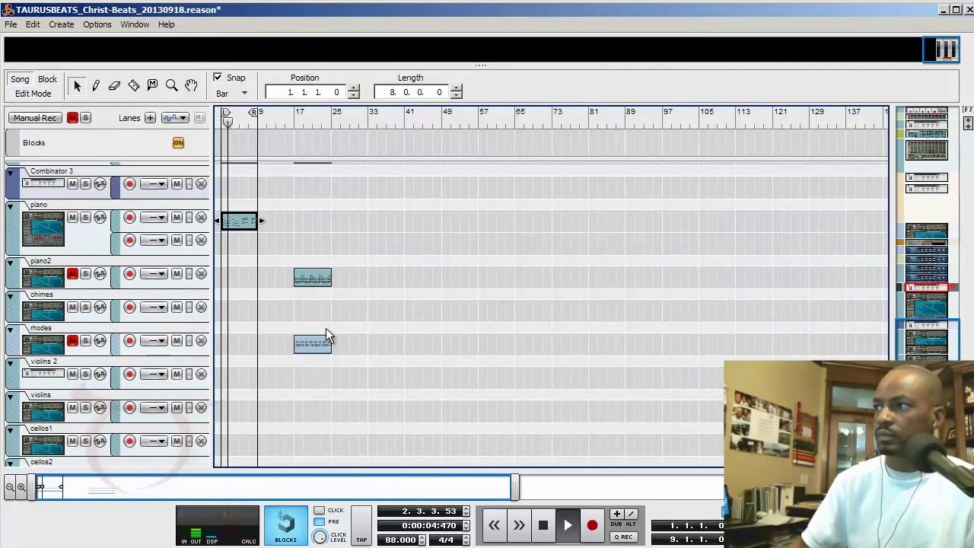
scroll(326, 336, "down", 1)
scroll(325, 336, "up", 1)
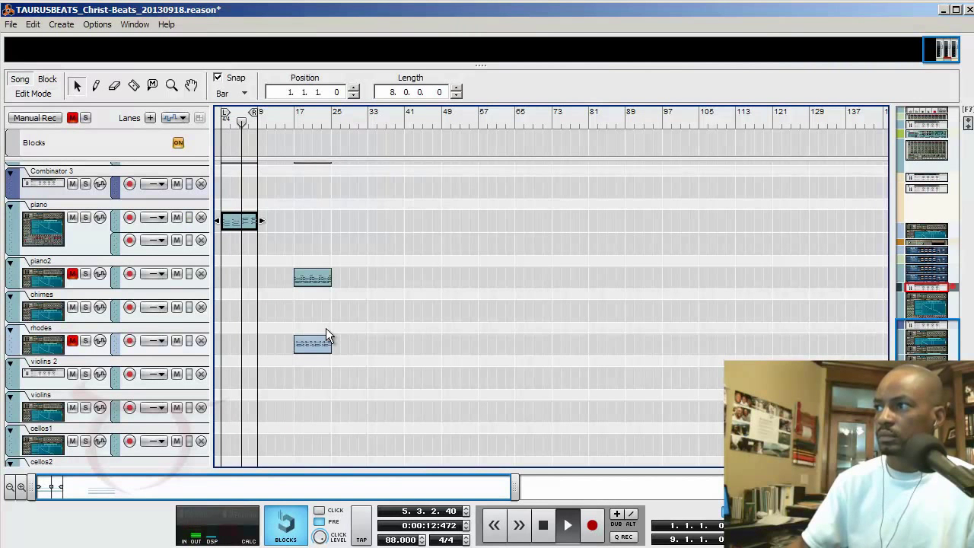
Step: View the notes of the piano clip during playback, return to the arrangement and stop playback
double_click(242, 221)
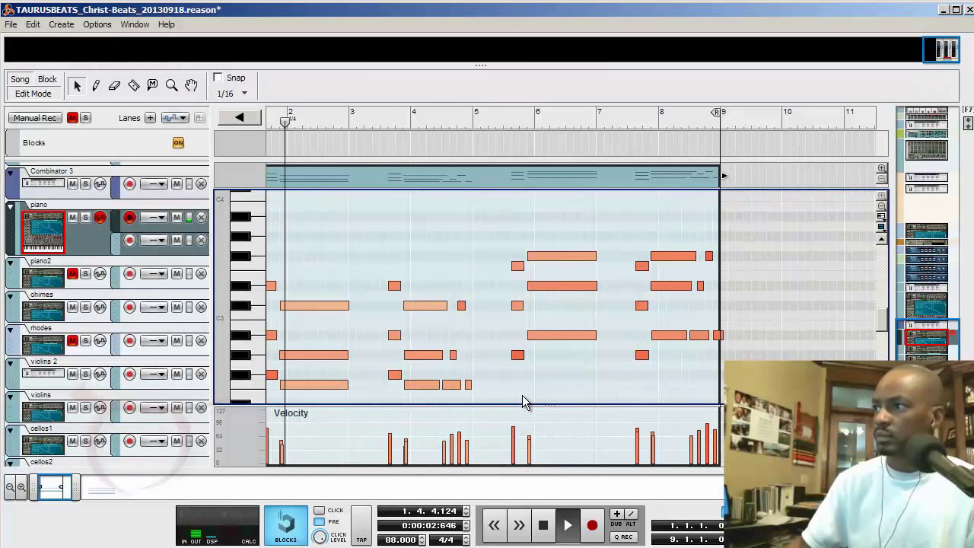
left_click(38, 93)
scroll(288, 295, "down", 2)
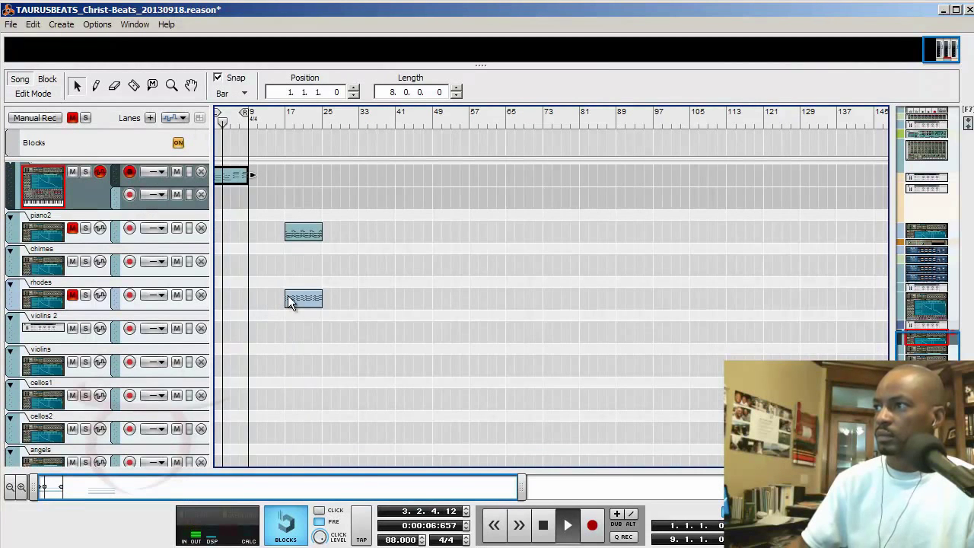
scroll(377, 312, "up", 3)
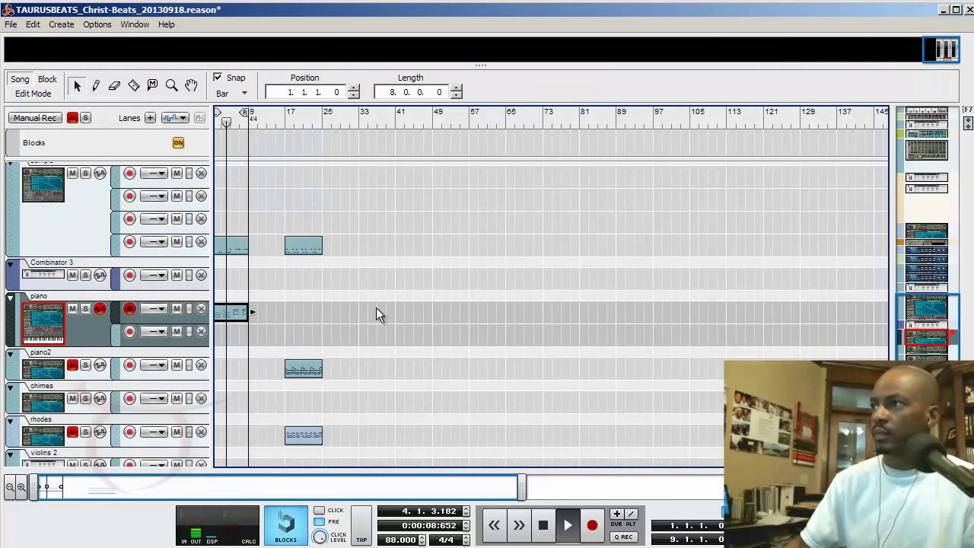
key("space")
Step: Move the sample, piano2 and rhodes clips from bar 17 to bar 9 and unmute the piano2 and rhodes tracks
left_click_drag(277, 213, 355, 382)
left_click_drag(300, 345, 266, 354)
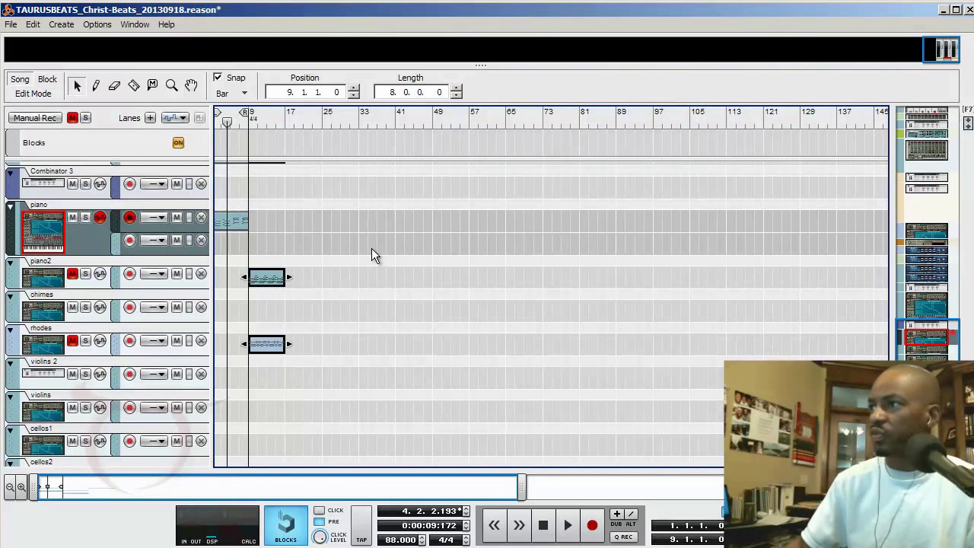
scroll(373, 254, "up", 3)
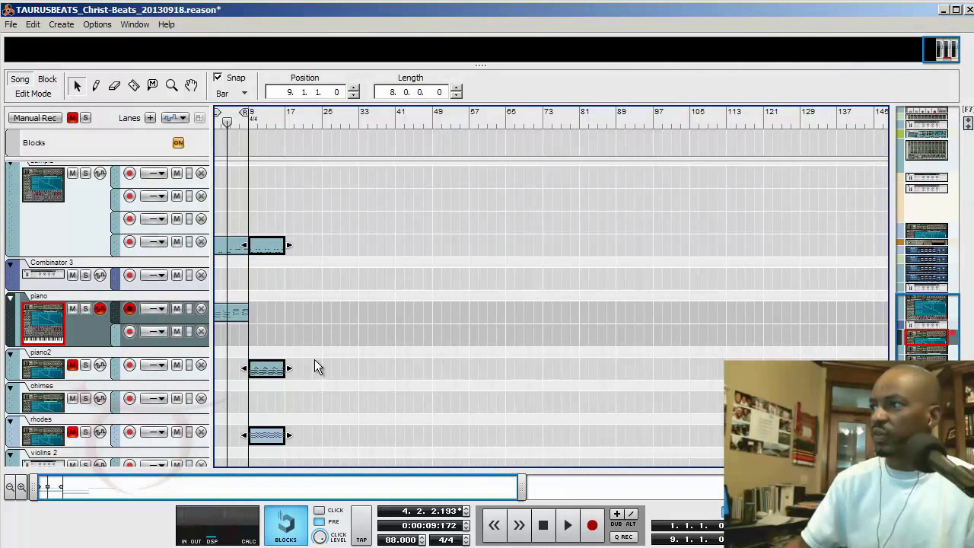
left_click(74, 366)
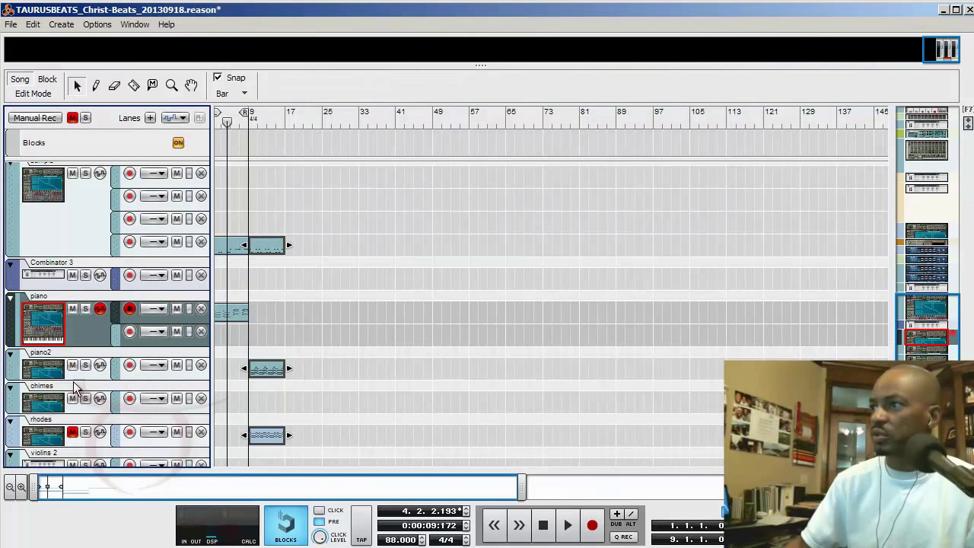
left_click(72, 432)
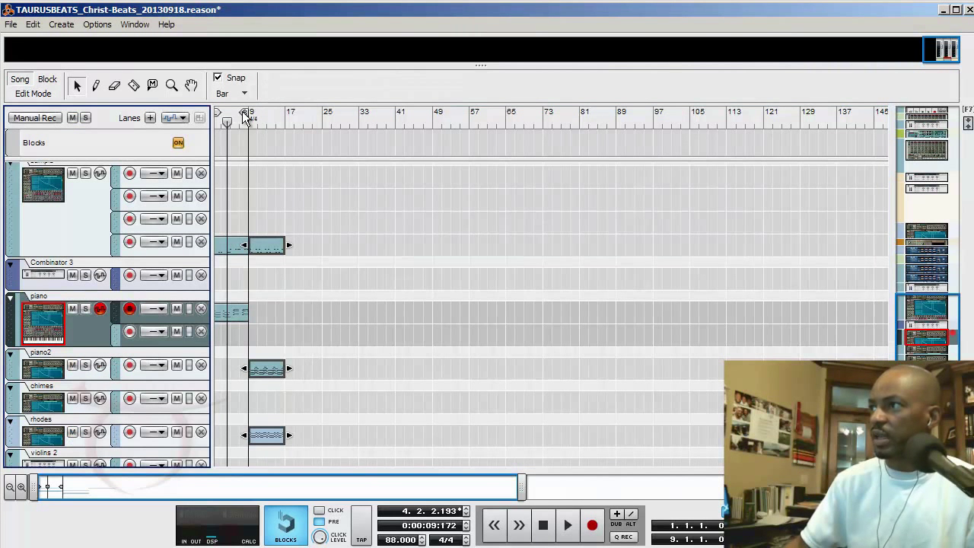
Step: Set the loop range from bar 9 to bar 17 and place the playhead at bar 9
left_click_drag(248, 114, 284, 116)
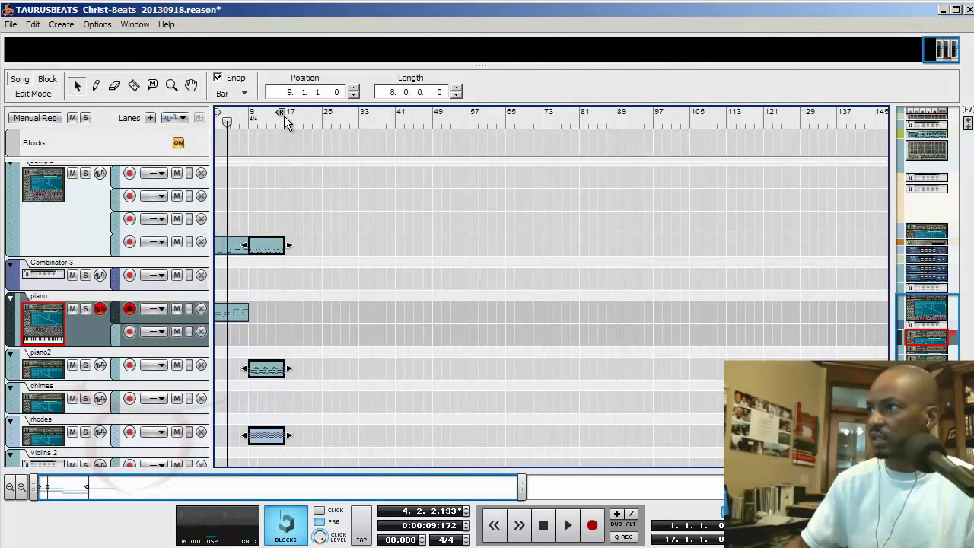
left_click_drag(220, 114, 252, 128)
left_click(252, 128)
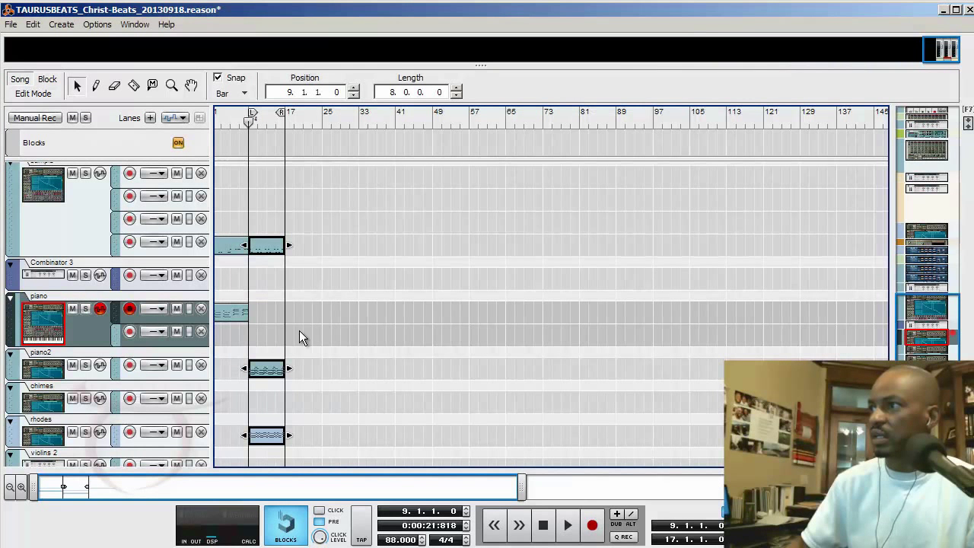
Step: Mute the piano2 and rhodes note lanes and play the loop from bar 9 to hear the sample clip
left_click(176, 366)
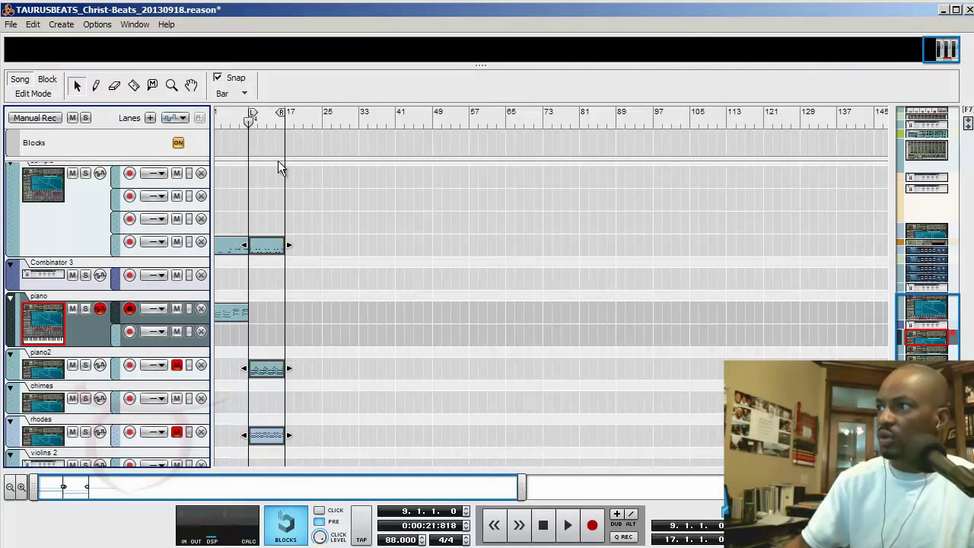
scroll(347, 218, "up", 3)
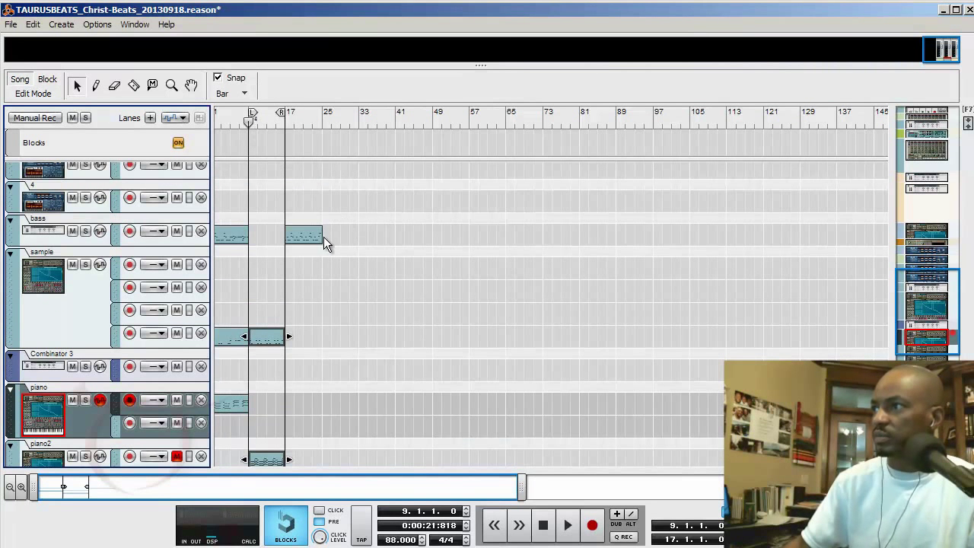
key("space")
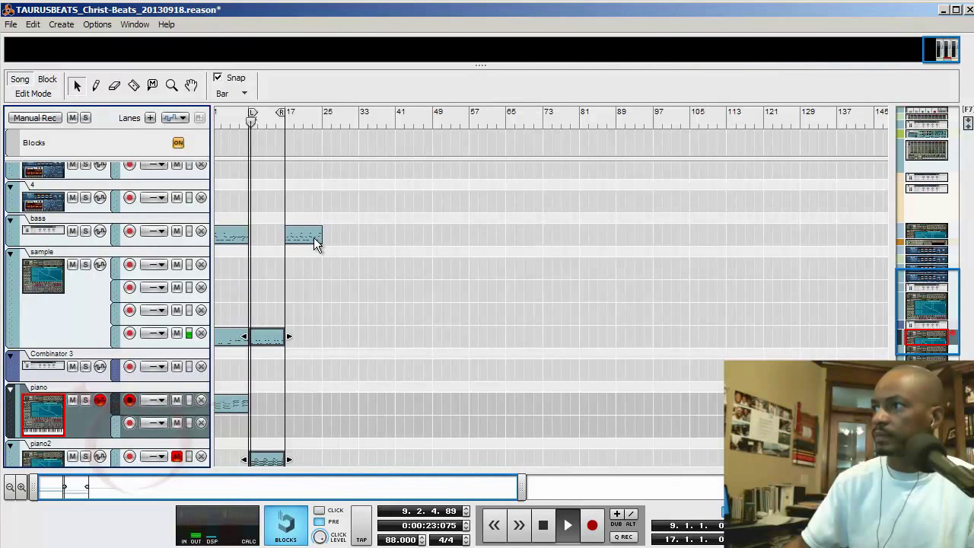
scroll(316, 238, "down", 2)
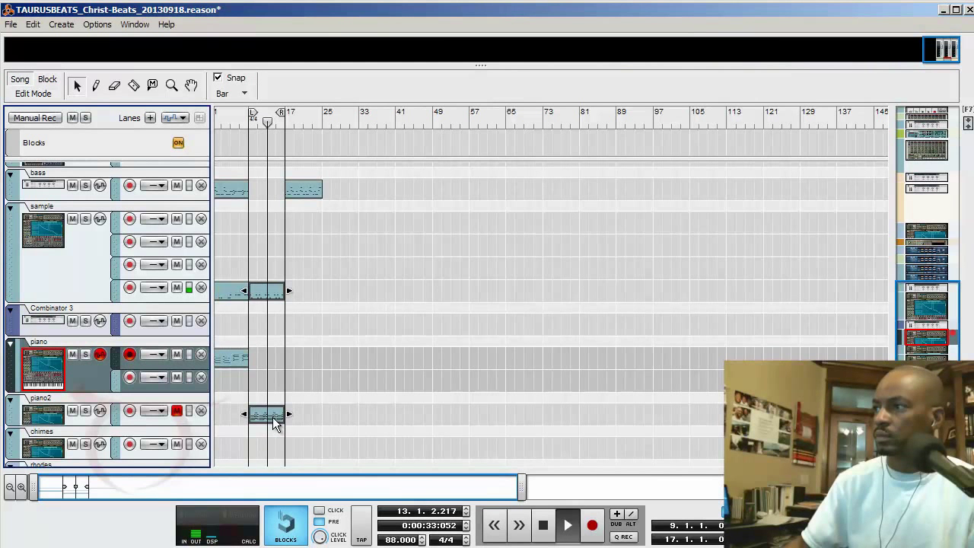
mouse_move(273, 418)
left_mouse_down()
mouse_move(309, 426)
mouse_move(272, 421)
left_mouse_up()
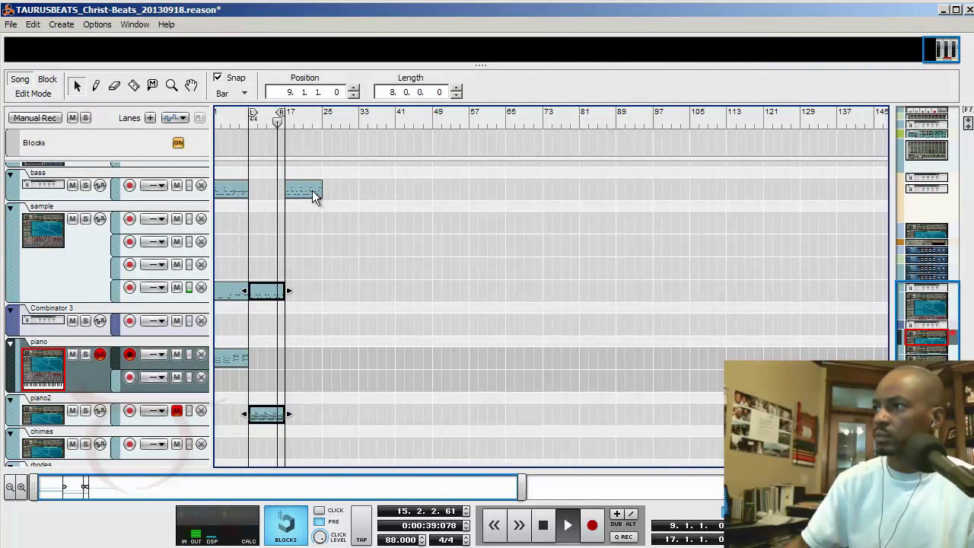
Step: Move the bass clip at bar 17 to bar 9 and open it to view all its notes during playback
left_click_drag(308, 188, 274, 195)
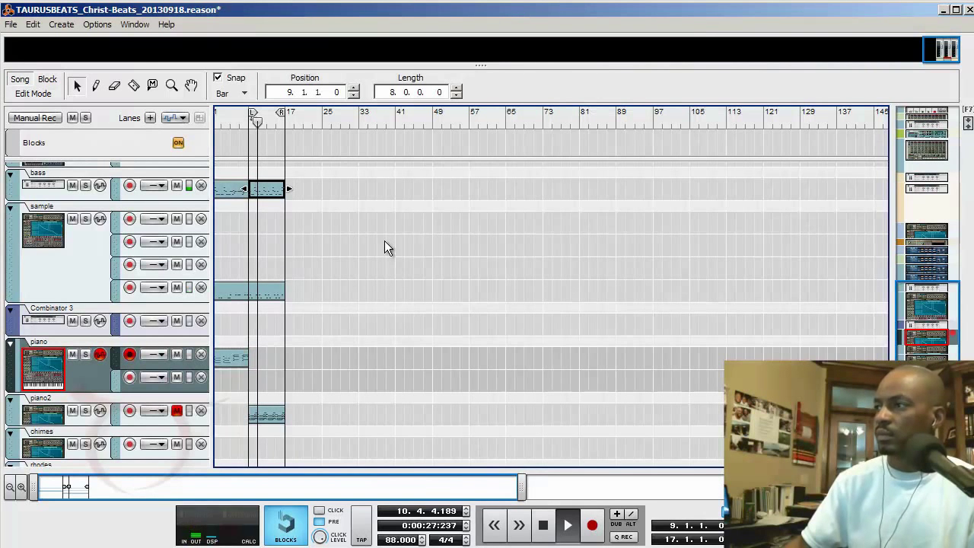
double_click(281, 190)
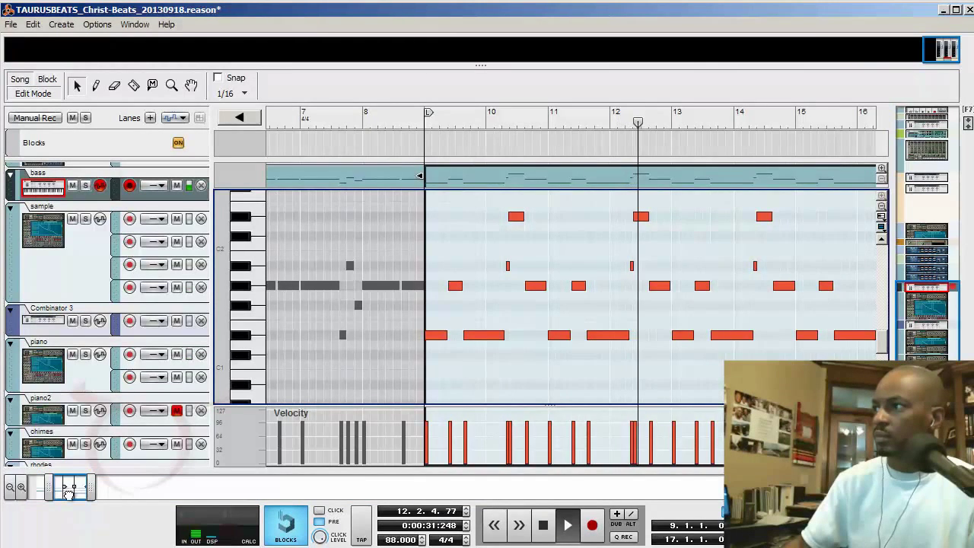
left_click_drag(68, 488, 72, 488)
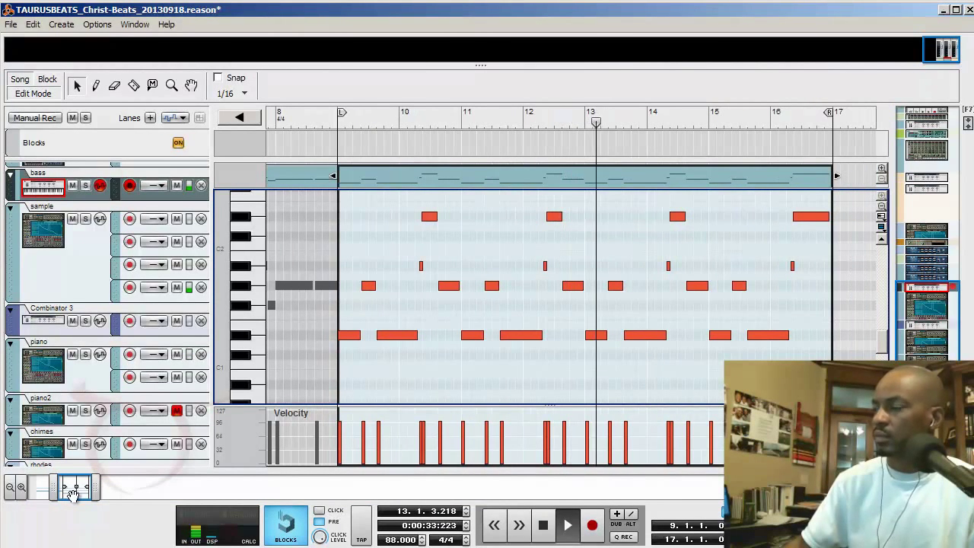
left_click_drag(72, 495, 74, 493)
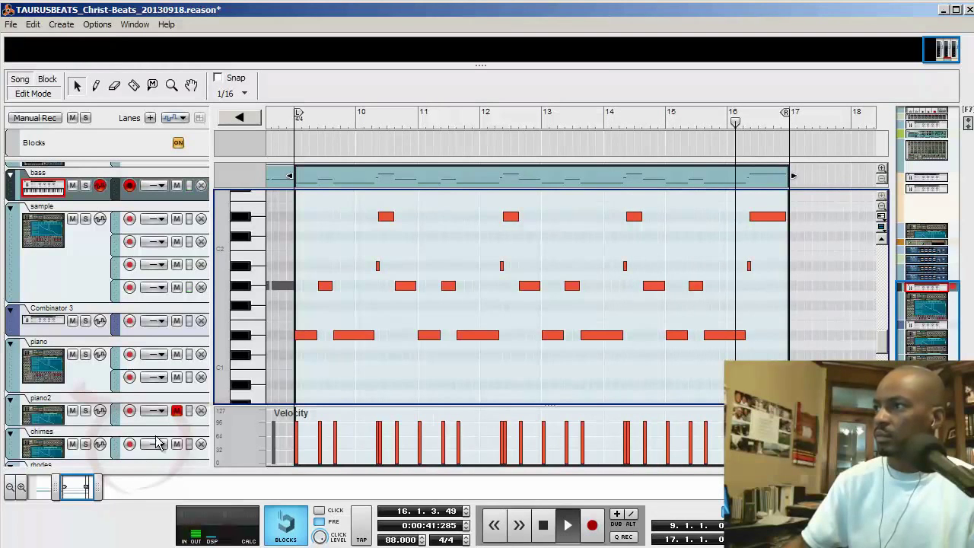
Step: Return to the song arrangement, bring the piano2 and rhodes tracks into view, and stop playback
left_click(33, 95)
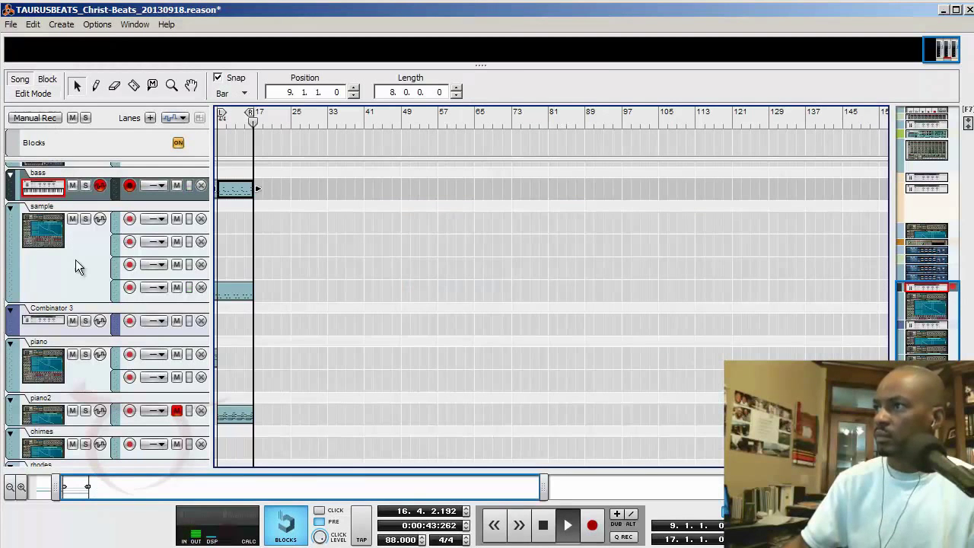
scroll(266, 335, "down", 2)
scroll(267, 334, "down", 2)
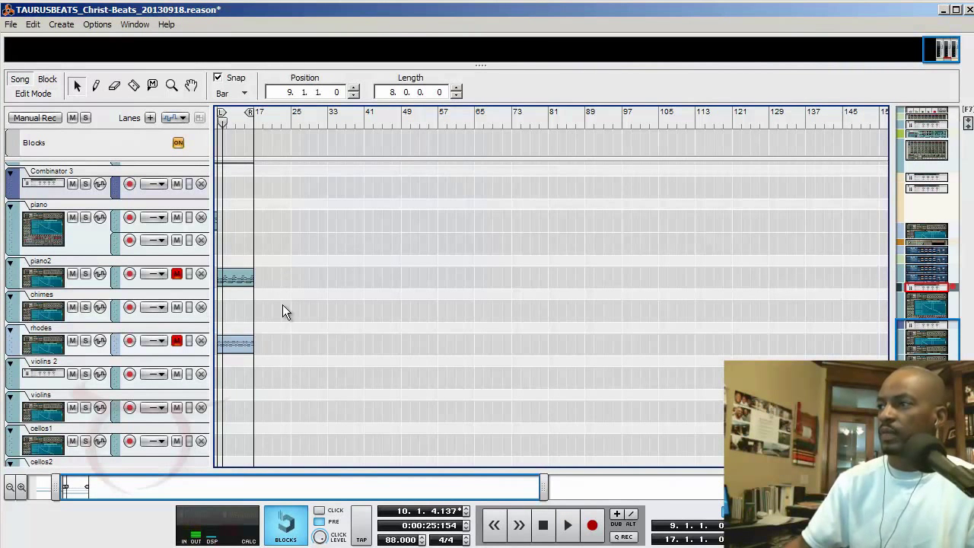
Step: Place the playhead at bar 9, unmute the piano2 note lane and play the loop from there
left_click_drag(221, 123, 254, 120)
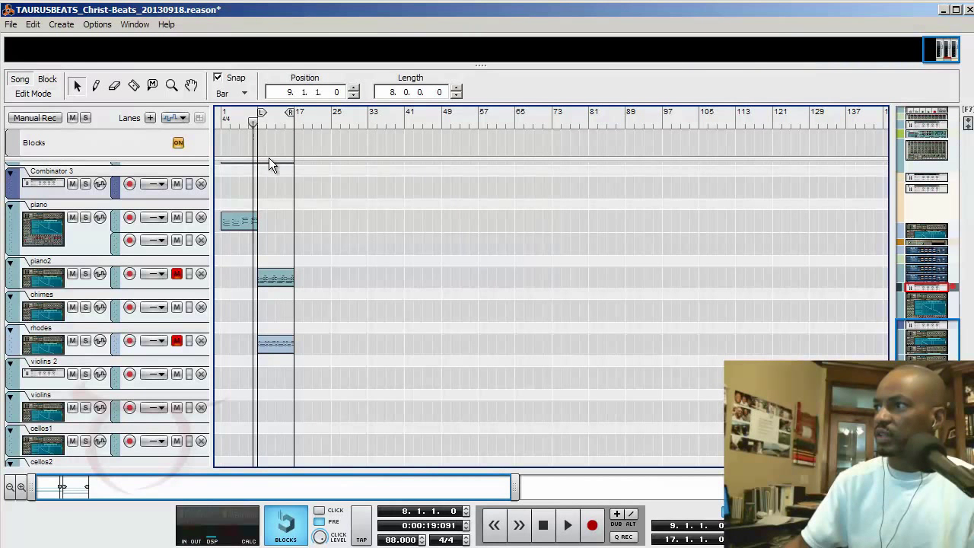
left_click(257, 123)
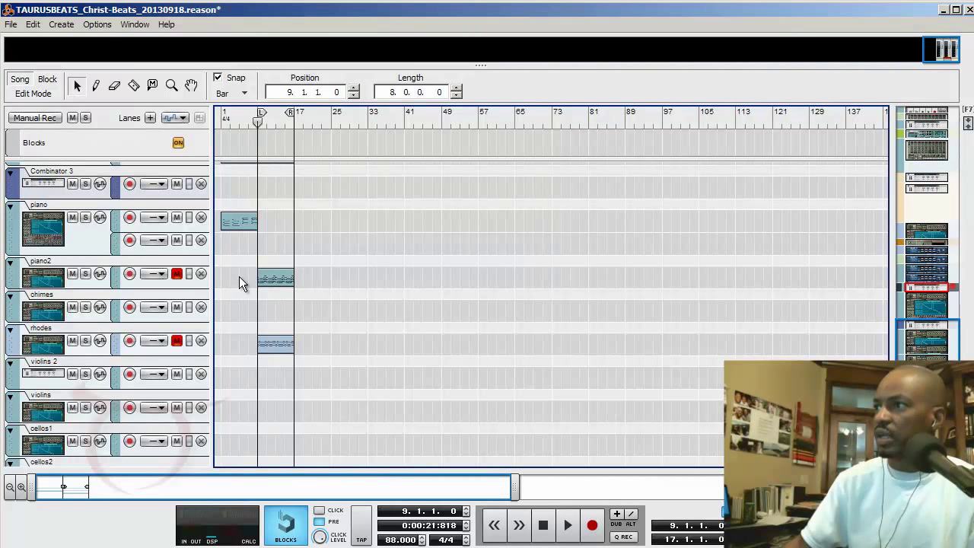
left_click(177, 275)
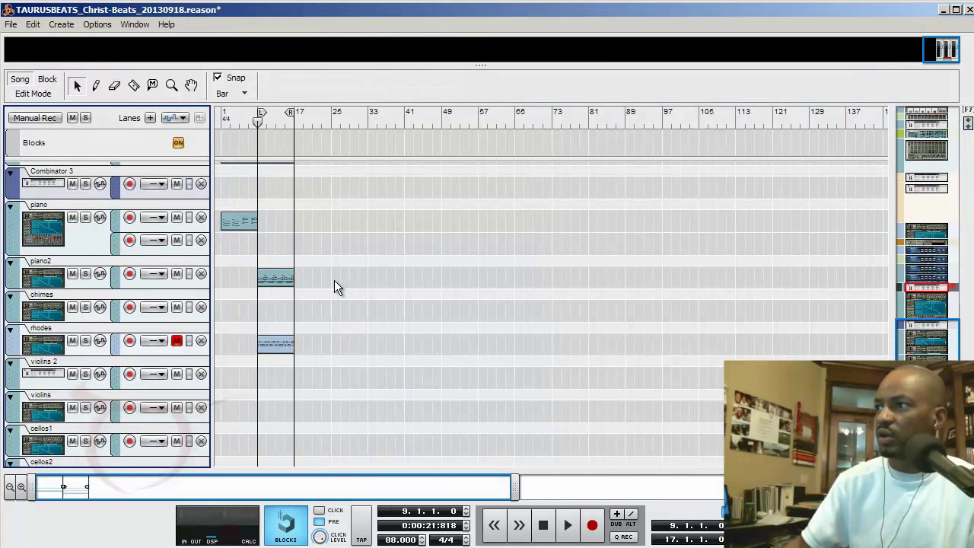
key("space")
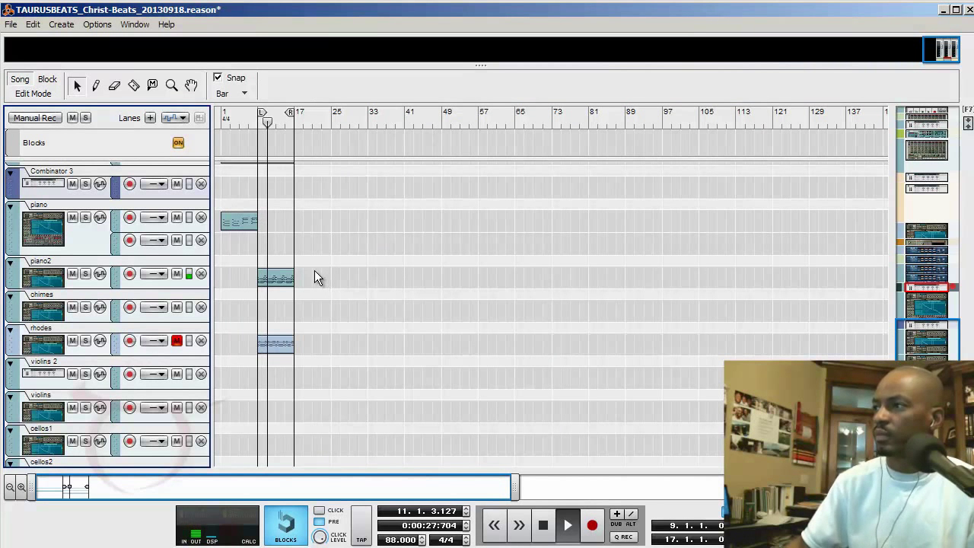
Step: Open the piano2 clip to view all its notes during playback and return to the song arrangement
double_click(274, 278)
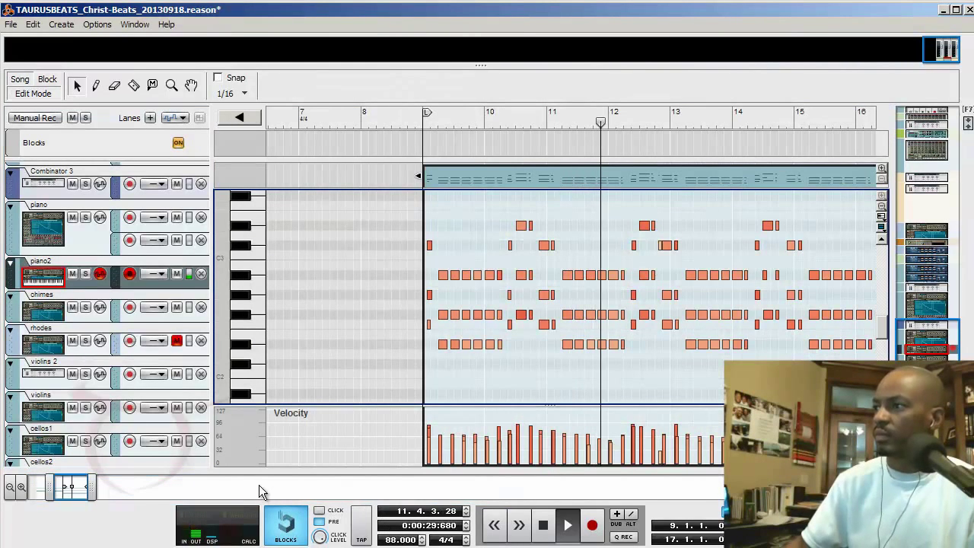
left_click_drag(76, 493, 83, 493)
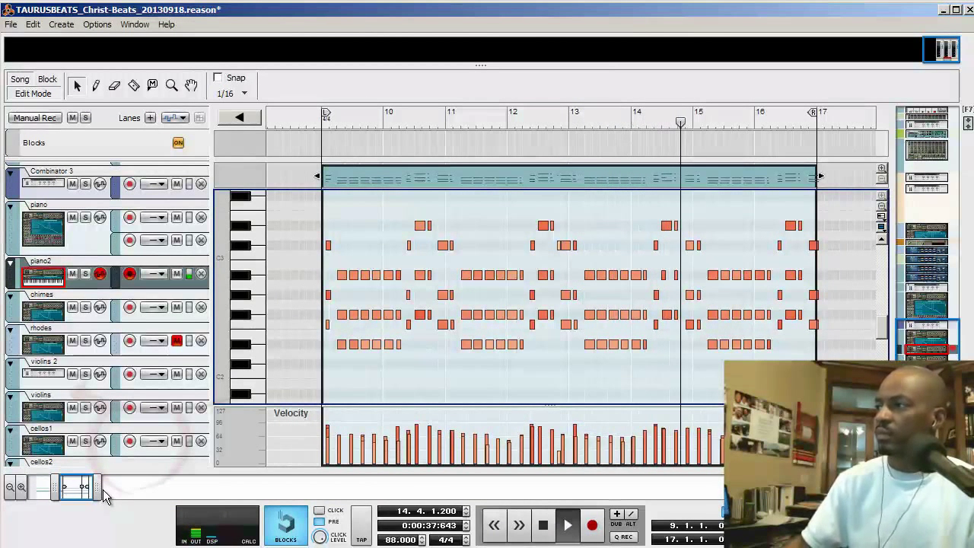
left_click(46, 93)
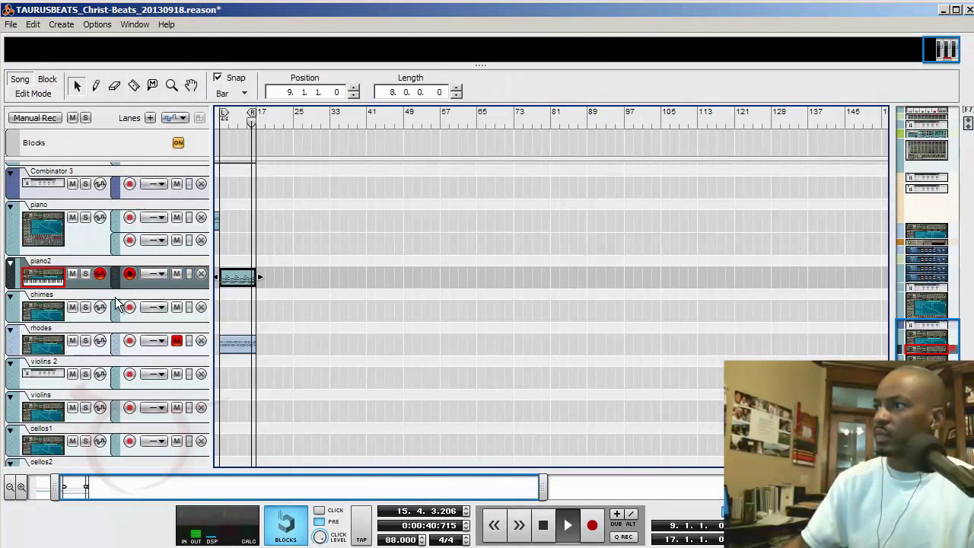
Step: Unmute the rhodes note lane and examine all notes of its clip during playback, ending back in the song arrangement
left_click(176, 340)
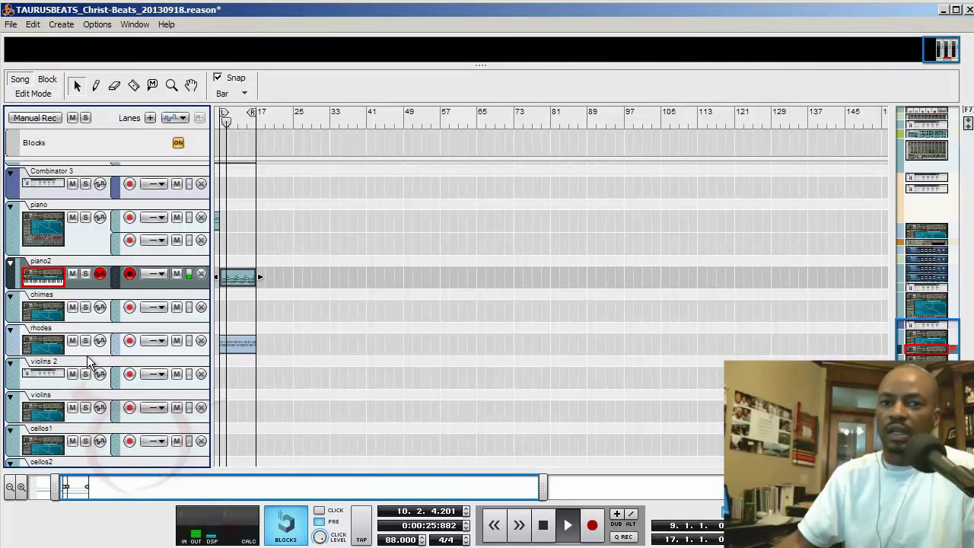
double_click(239, 349)
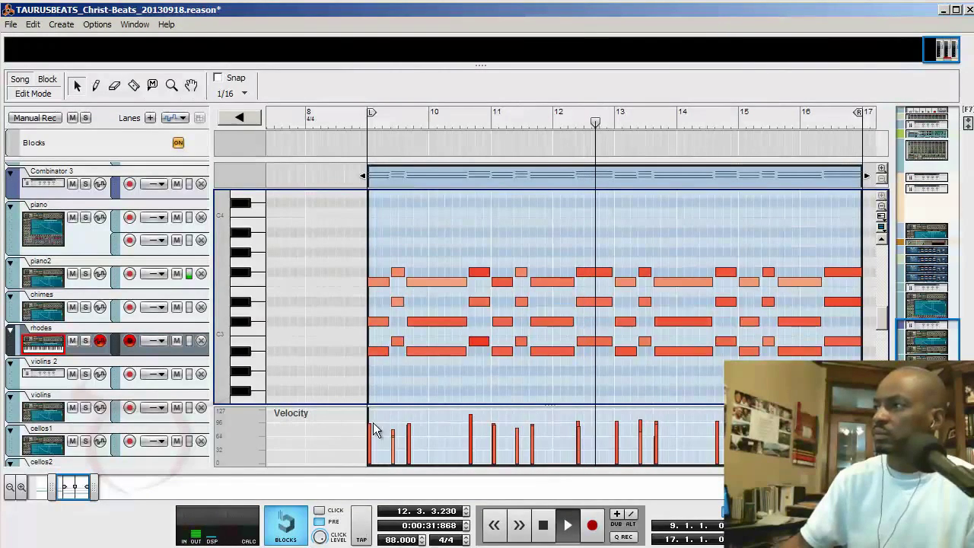
left_click_drag(79, 497, 82, 491)
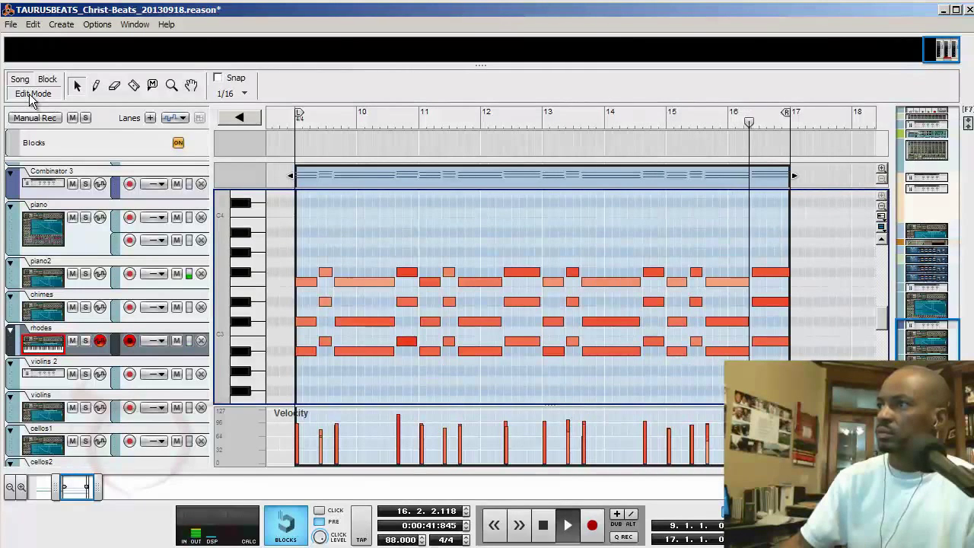
key("ctrl+e")
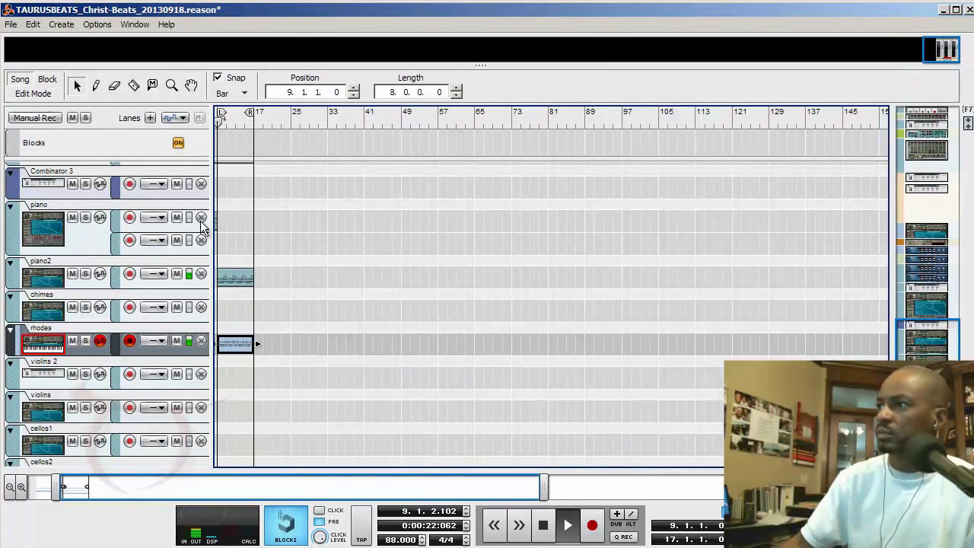
left_click_drag(295, 495, 180, 491)
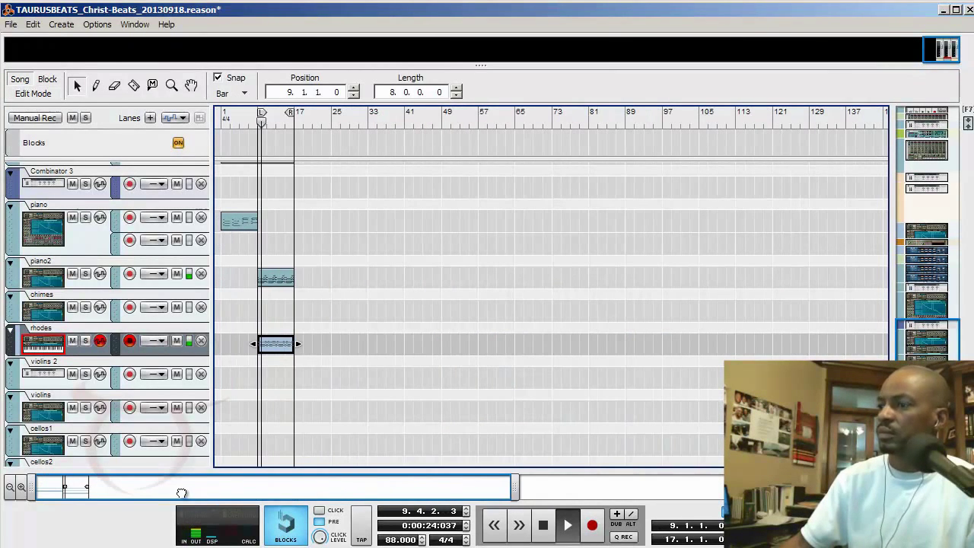
Step: Stop the loop playback, return the playhead to the start of the song and play it from bar 1
key("space")
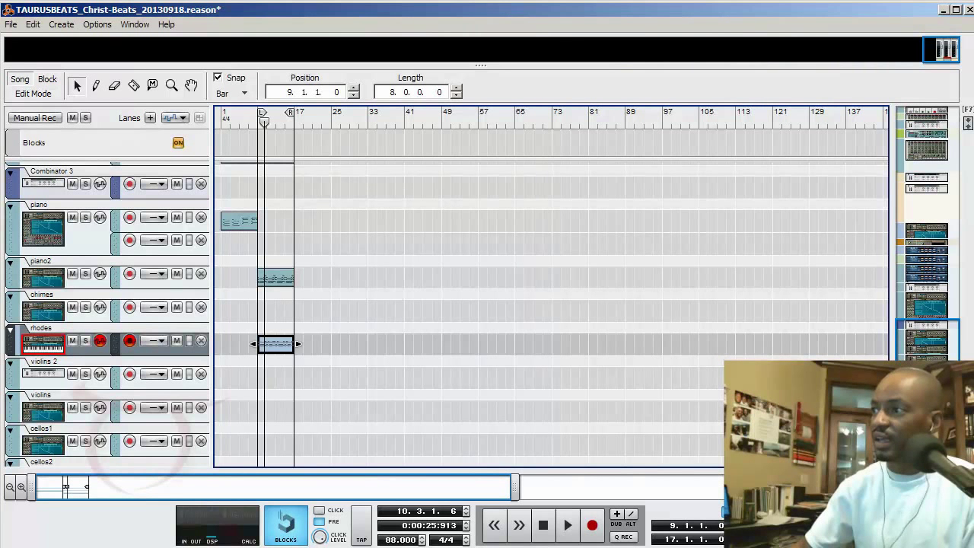
left_click(542, 527)
left_click(542, 526)
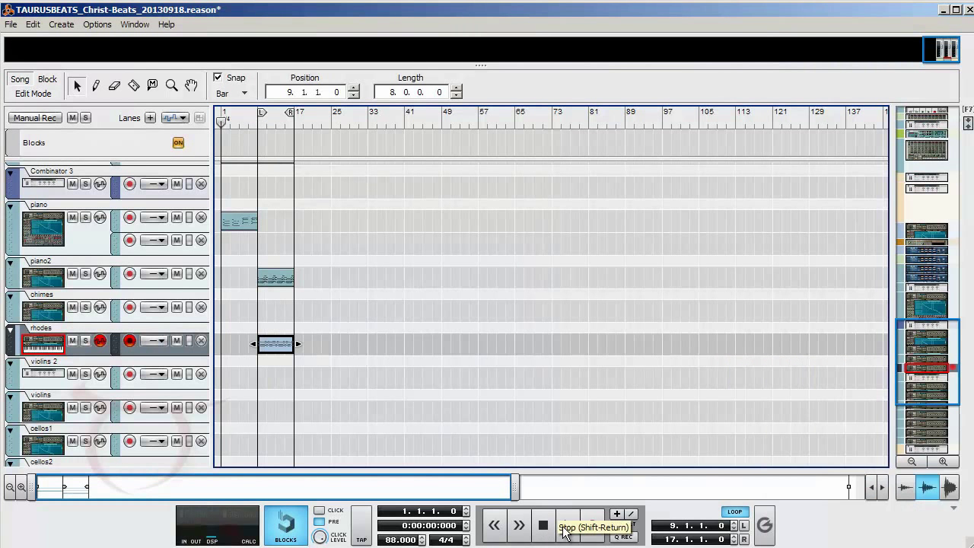
left_click(567, 527)
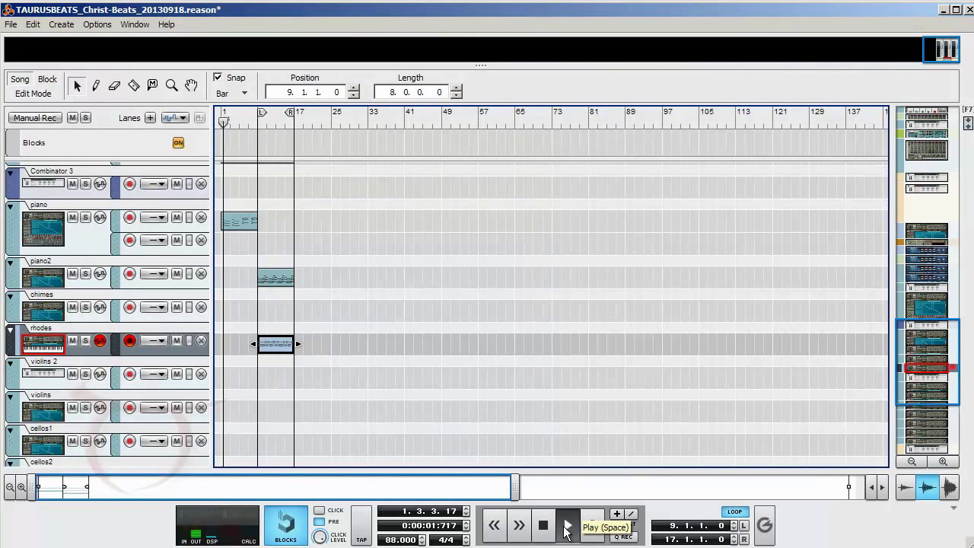